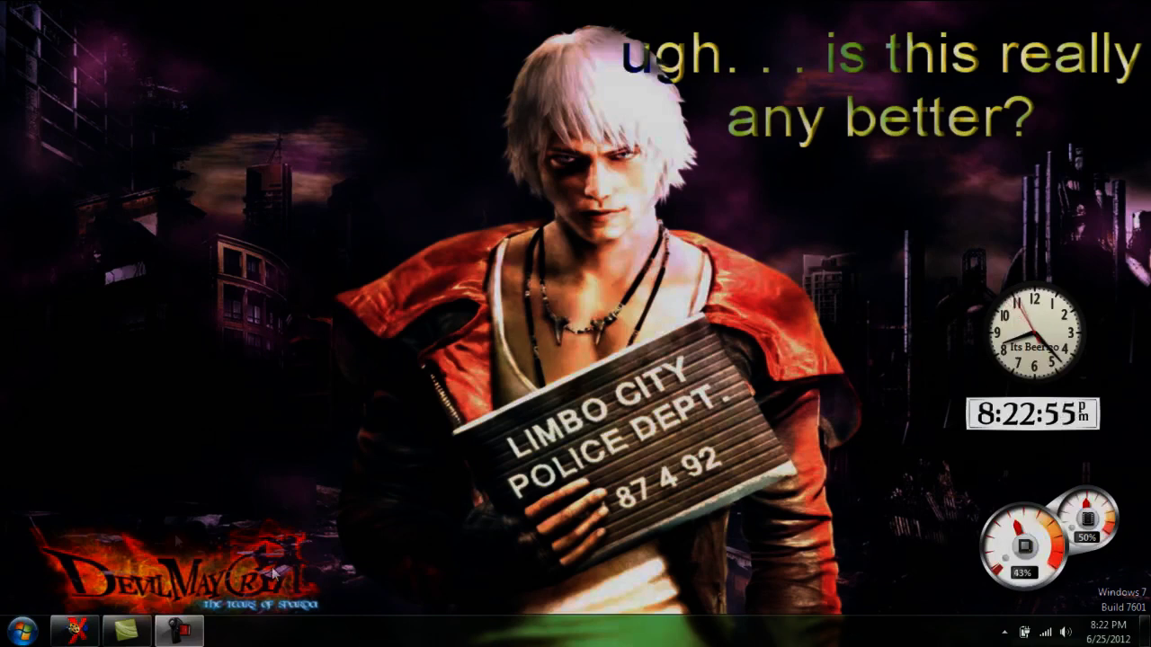
Restore the ConvertXtoDVD window from the taskbar, showing its empty project
click(81, 634)
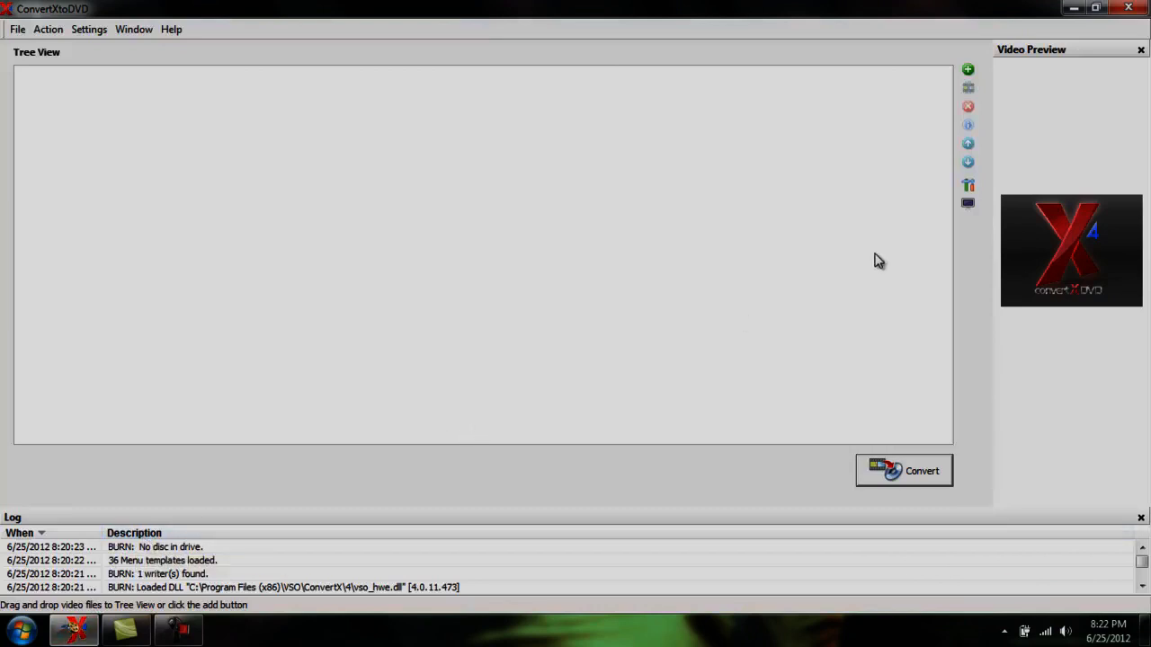
Open Settings > General and review Language and Chapters (a chapter every 05:00 beyond 15:00)
click(83, 30)
click(85, 48)
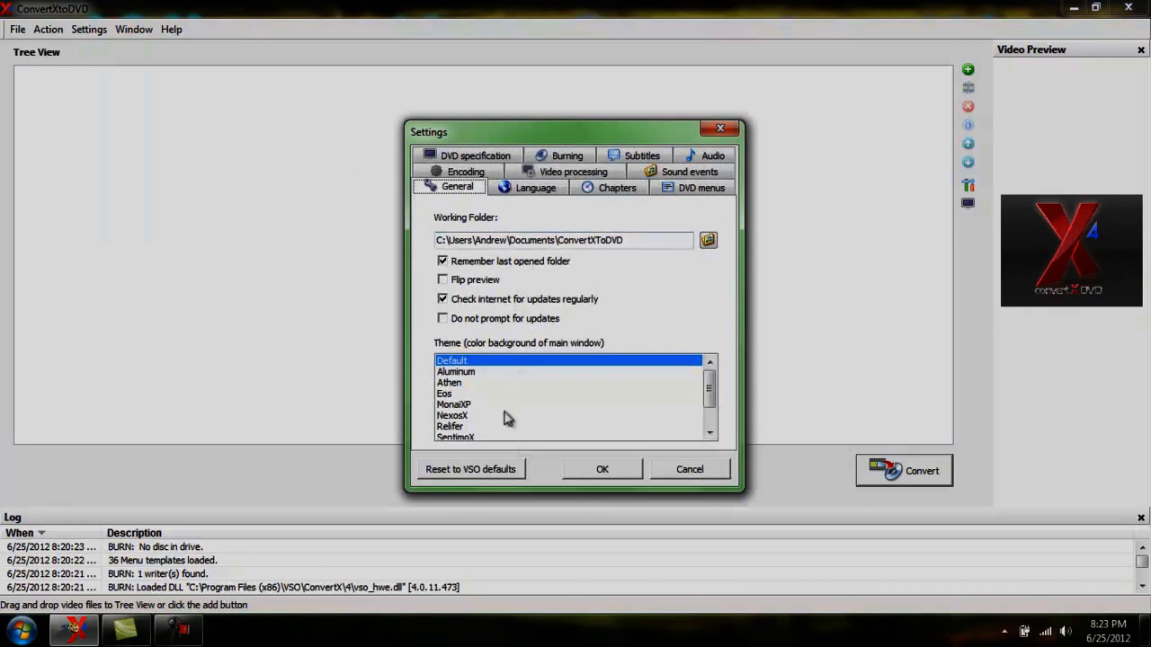
click(532, 191)
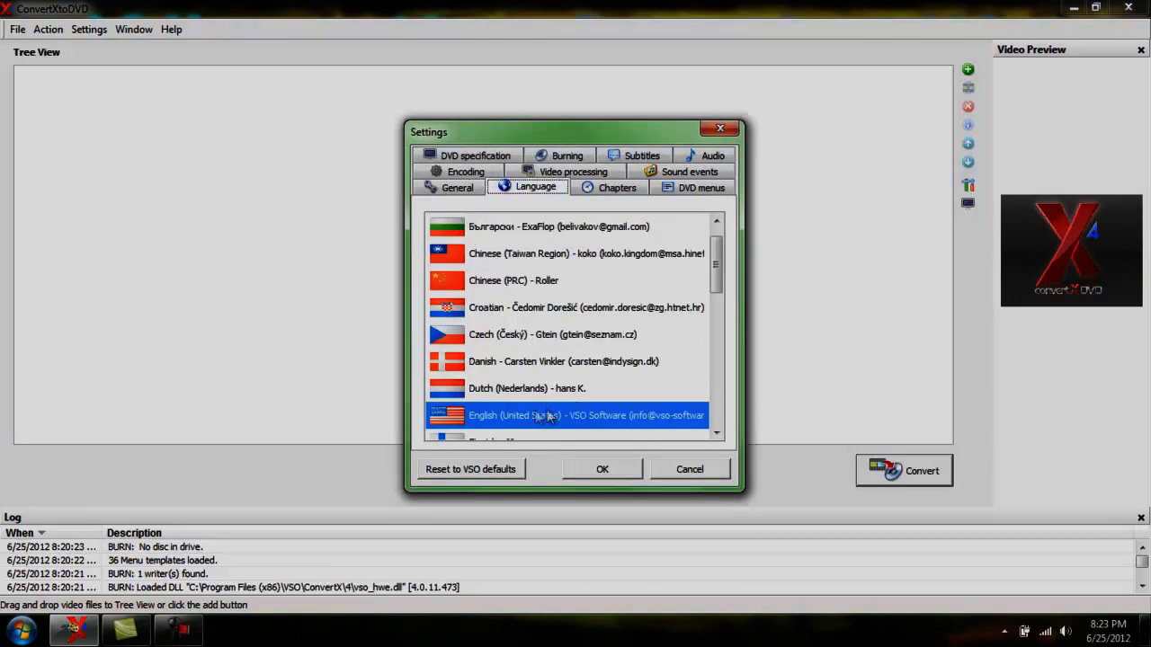
click(611, 195)
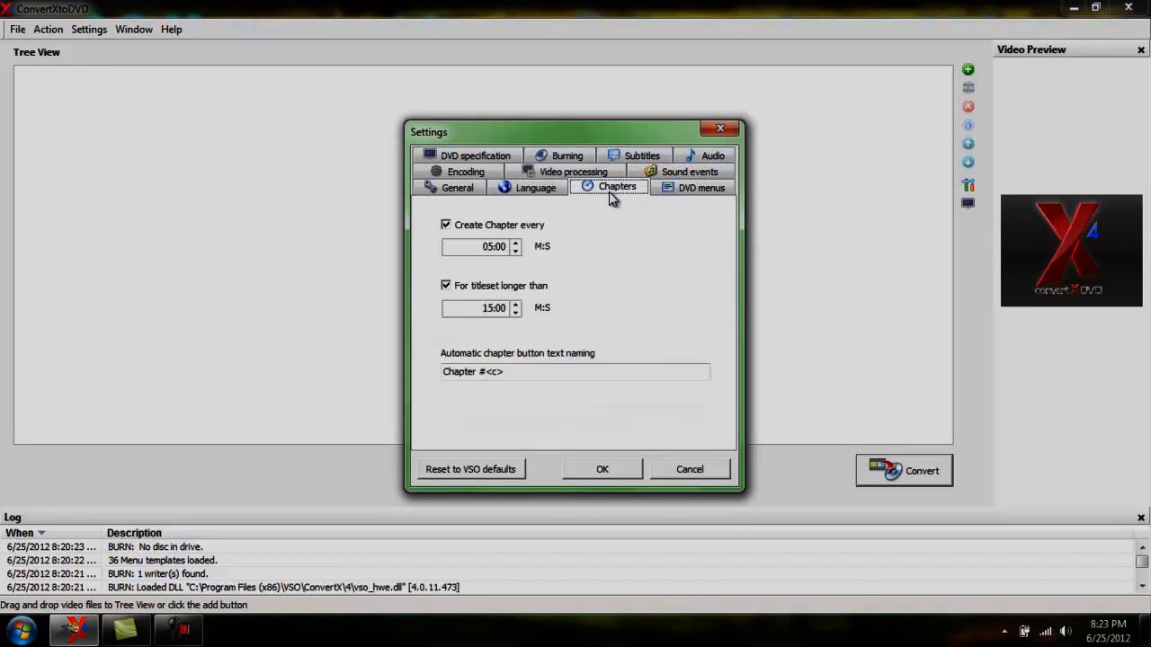
click(512, 186)
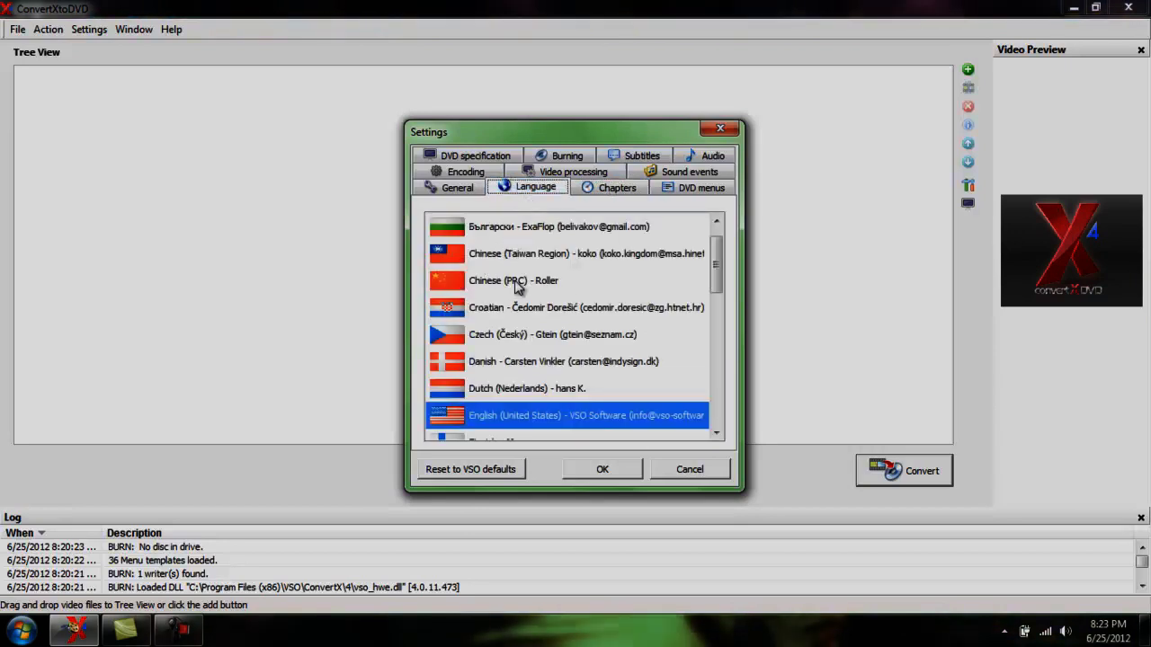
click(620, 189)
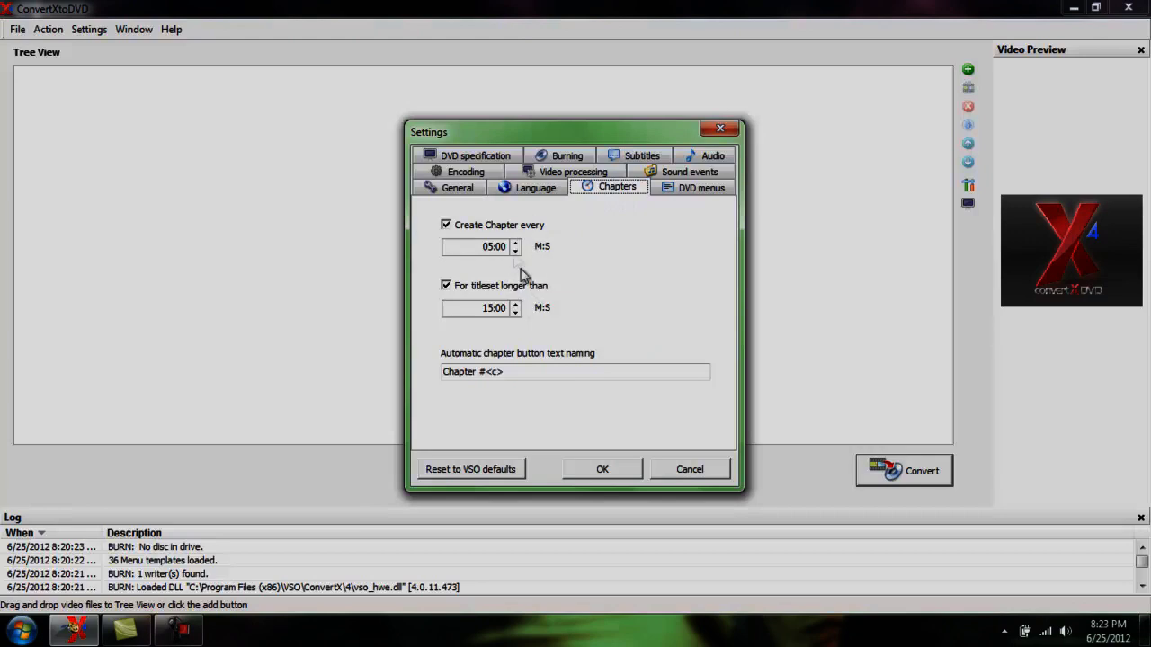
click(676, 192)
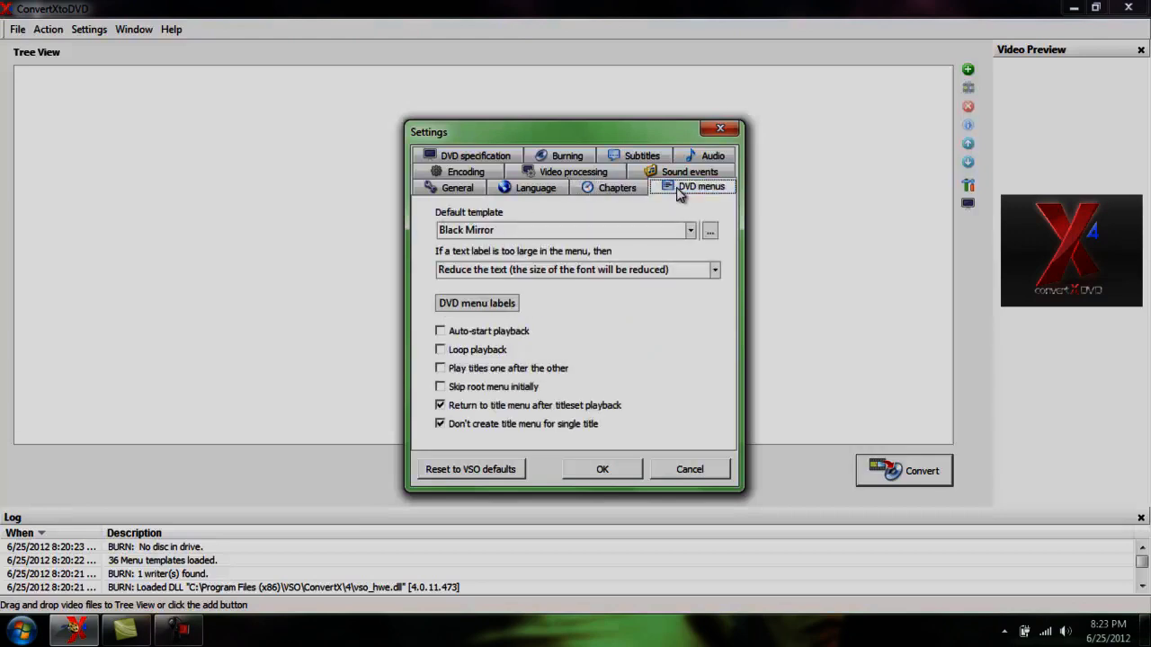
Keep Black Mirror as the default menu template and 'Reduce the text' for oversized labels
click(690, 230)
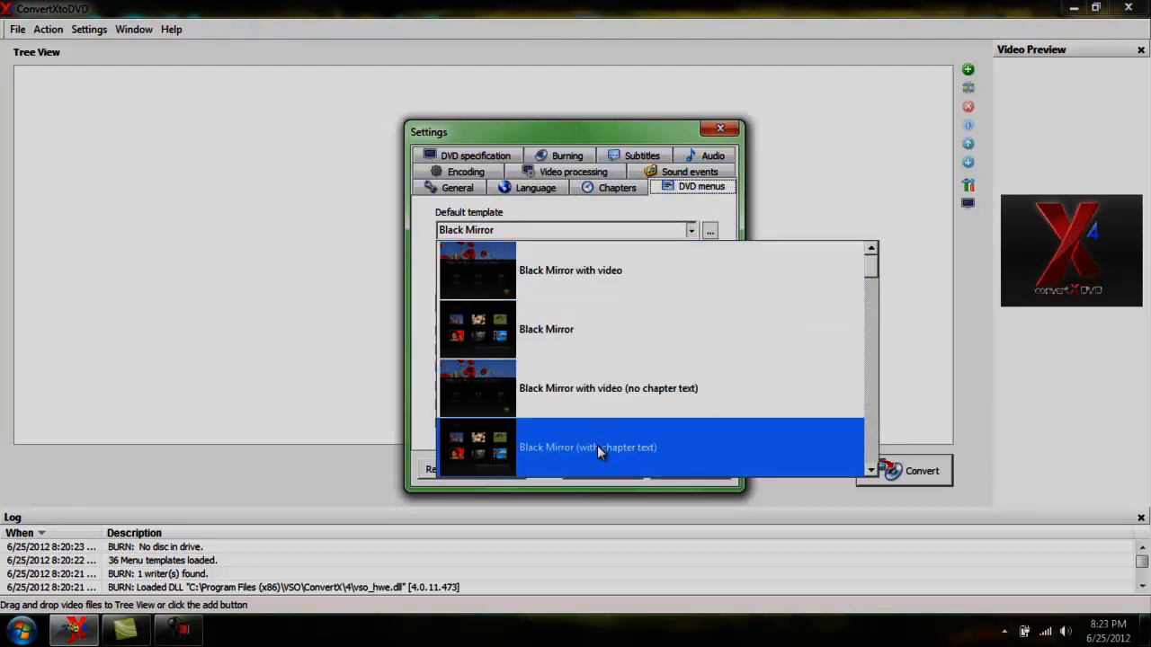
scroll(597, 445, down, 1)
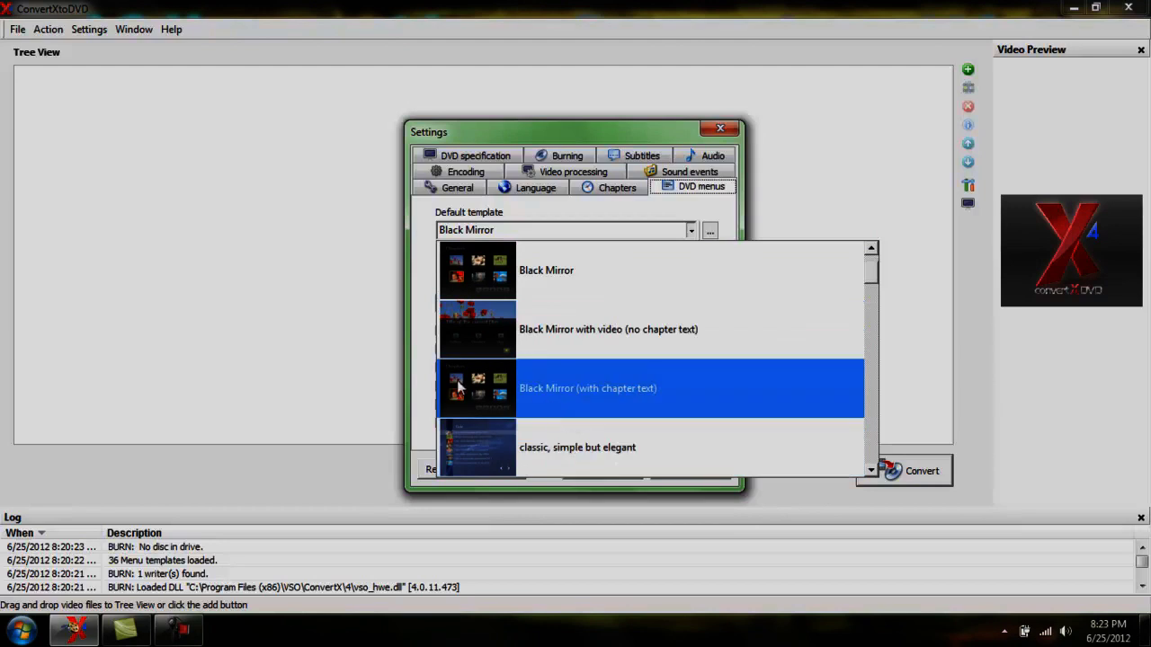
scroll(597, 369, down, 1)
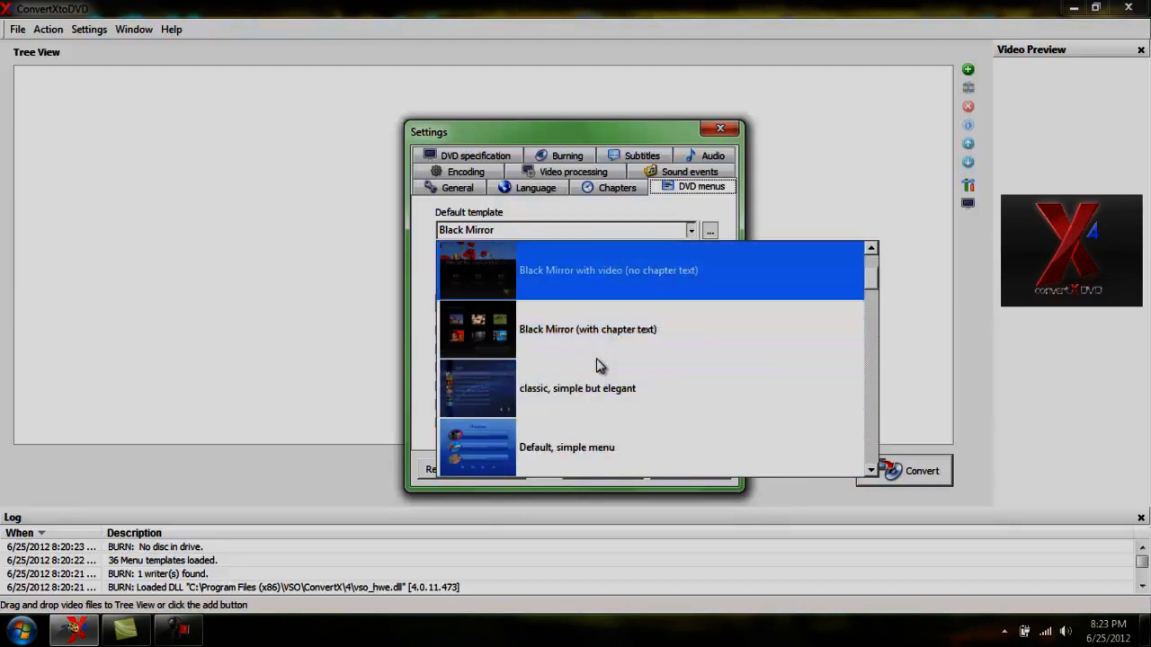
scroll(600, 365, down, 9)
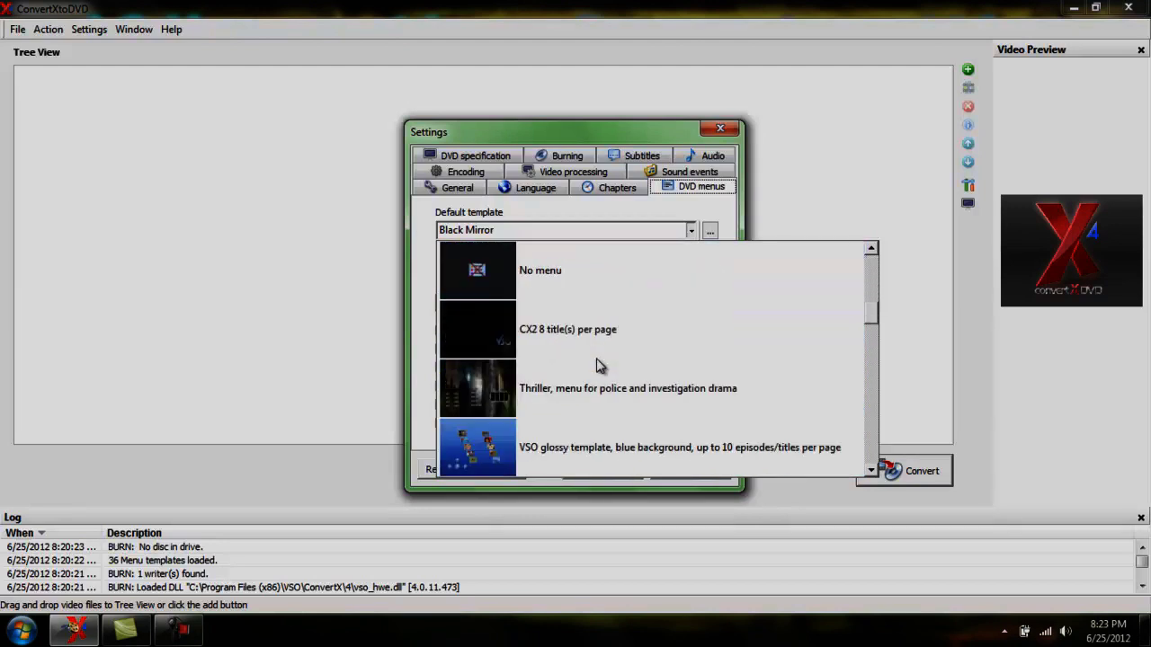
scroll(599, 365, down, 8)
scroll(599, 365, up, 16)
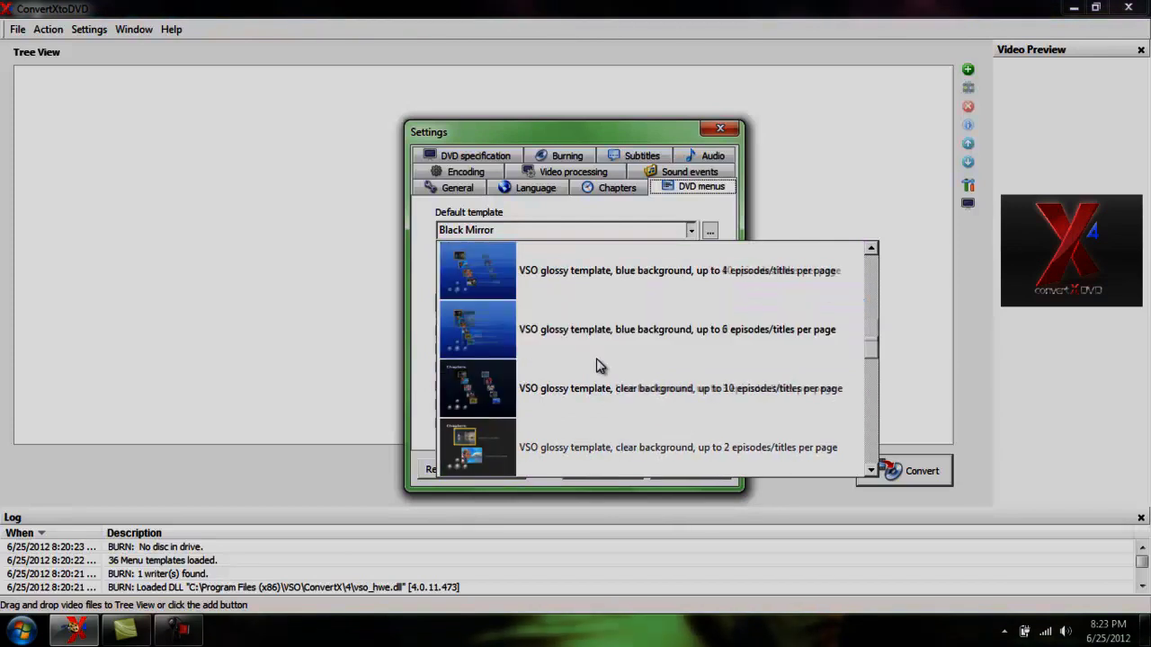
scroll(599, 365, up, 2)
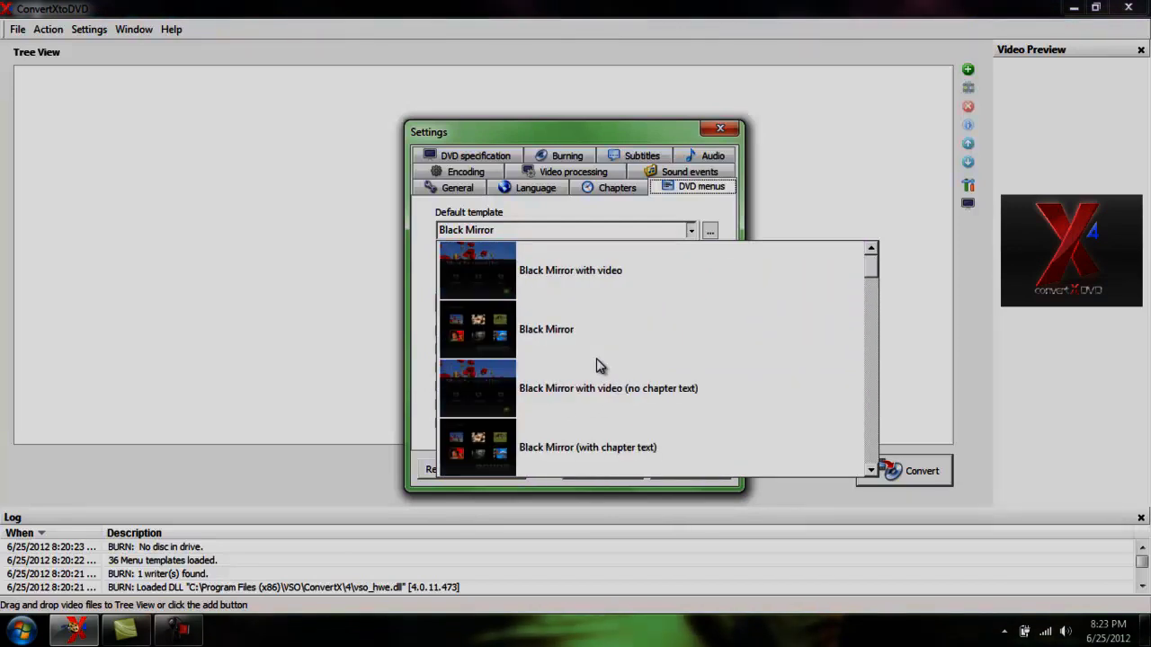
click(548, 329)
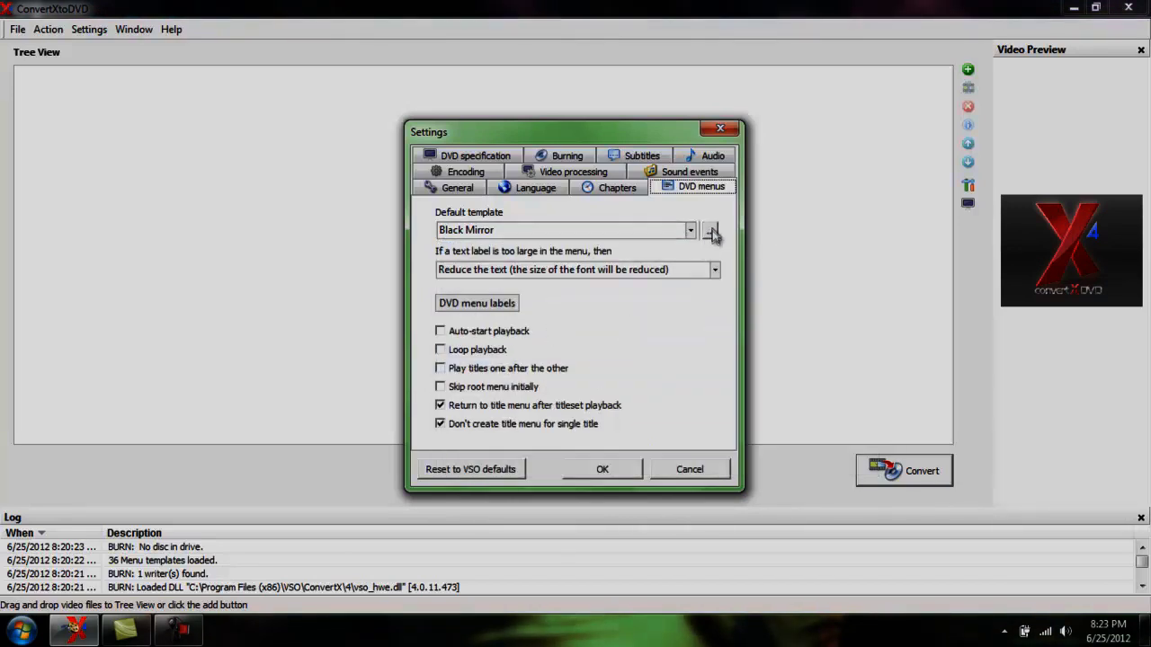
click(718, 274)
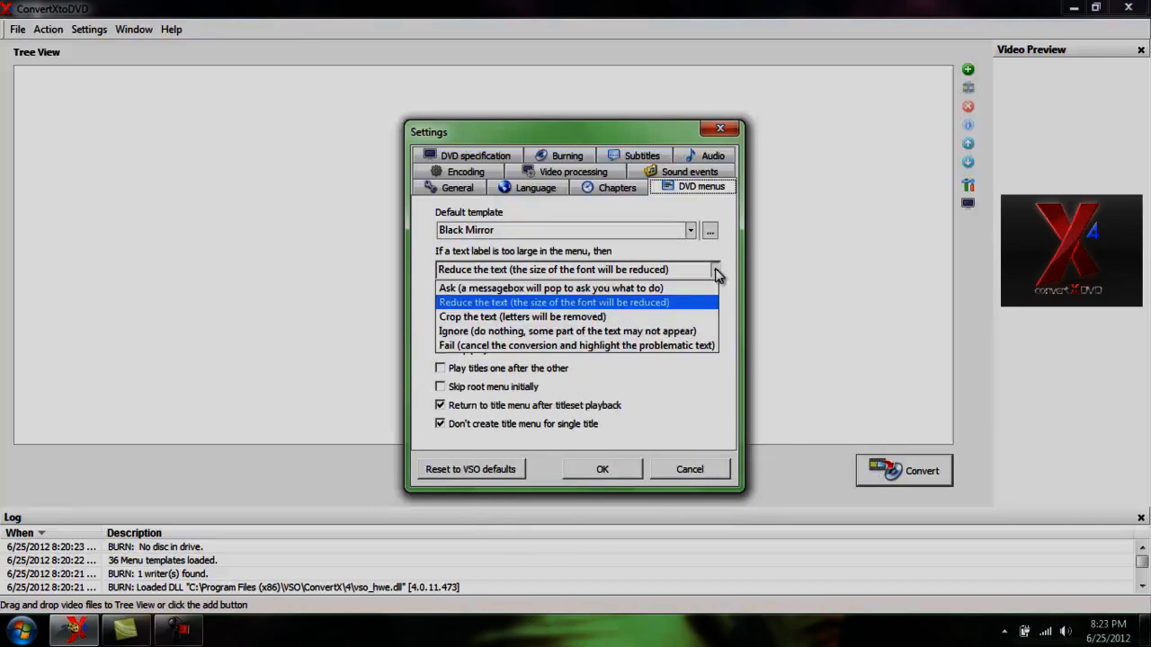
click(717, 271)
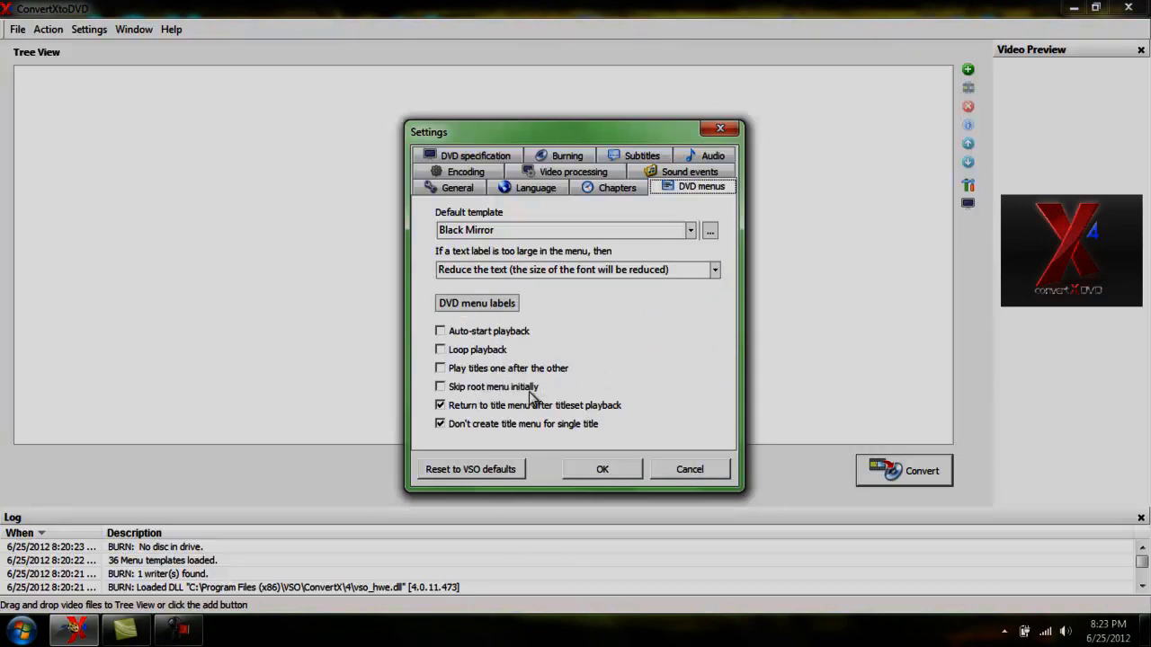
click(457, 173)
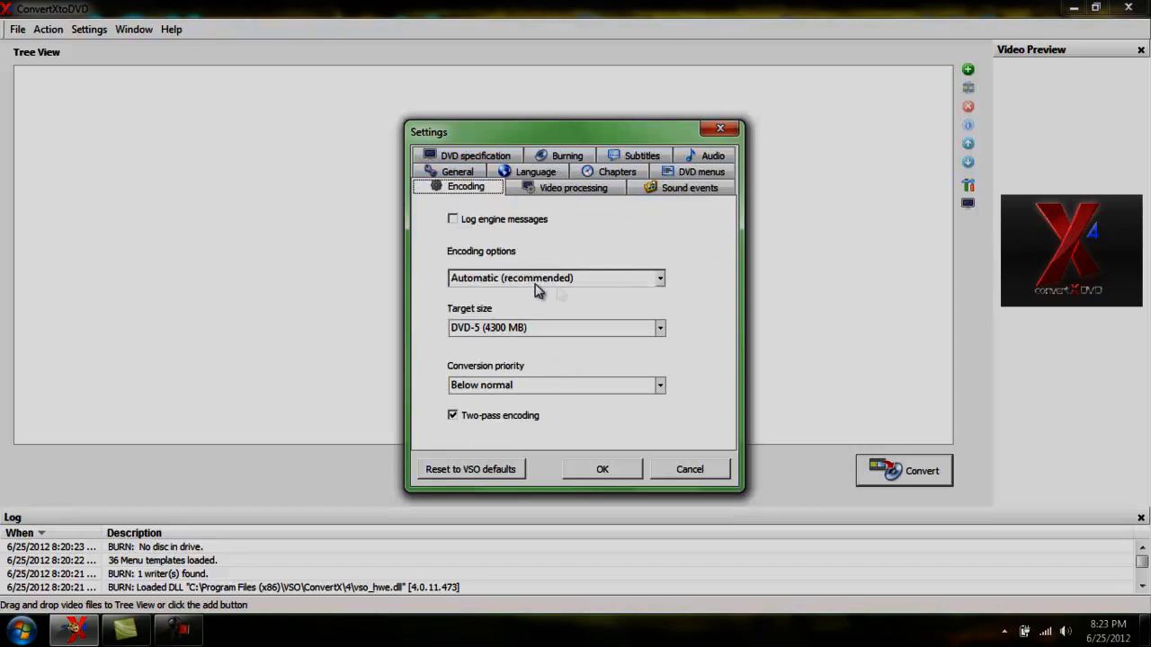
Keep Automatic (recommended) encoding, the DVD-5 (4300 MB) target and Below normal priority
click(660, 279)
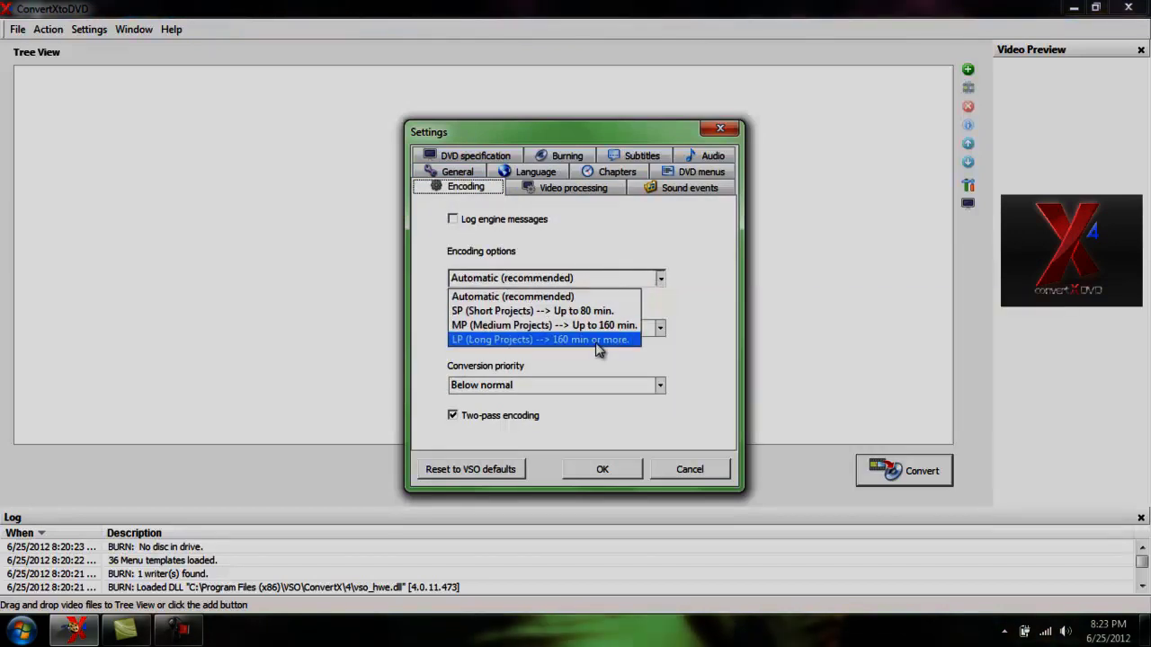
click(661, 284)
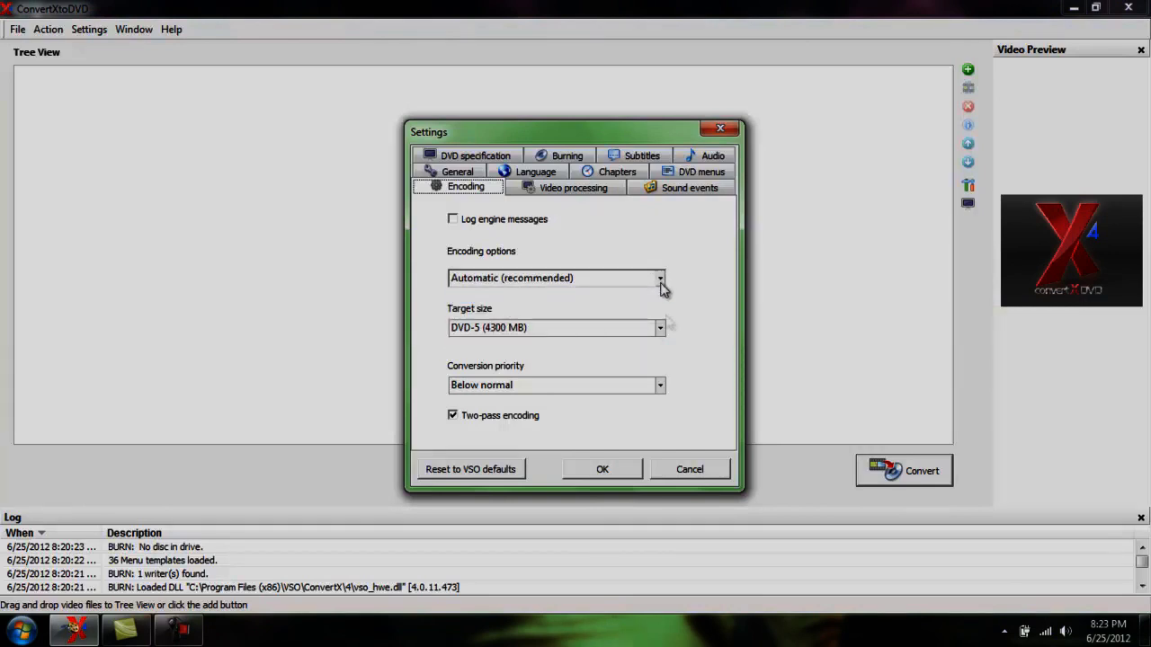
click(660, 329)
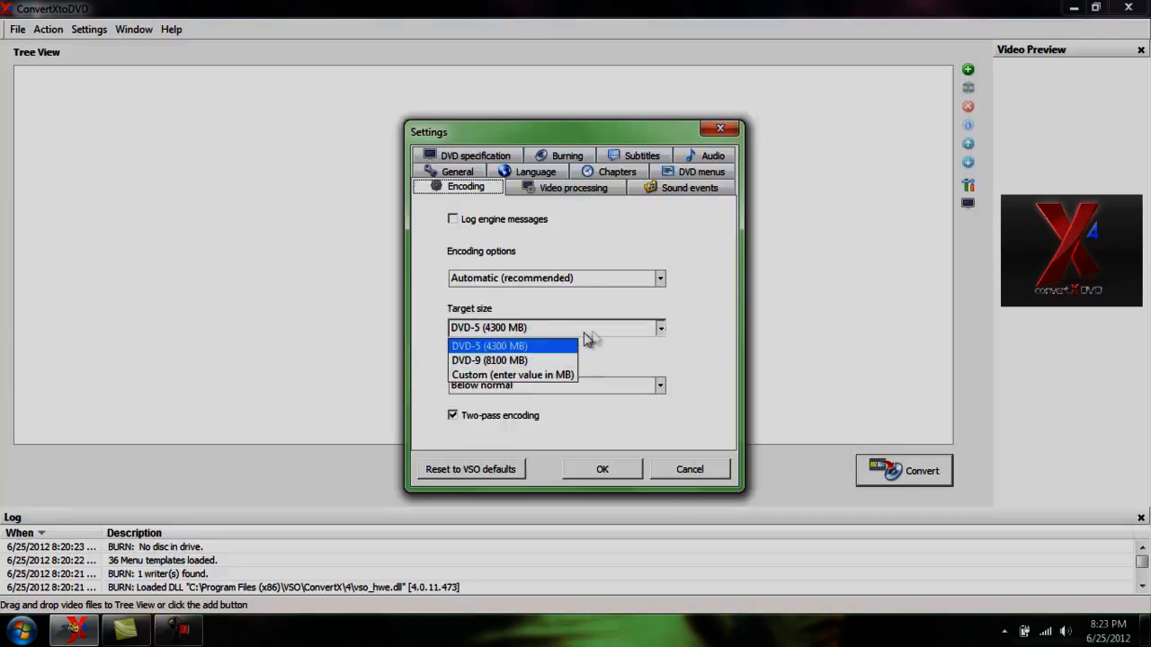
click(664, 331)
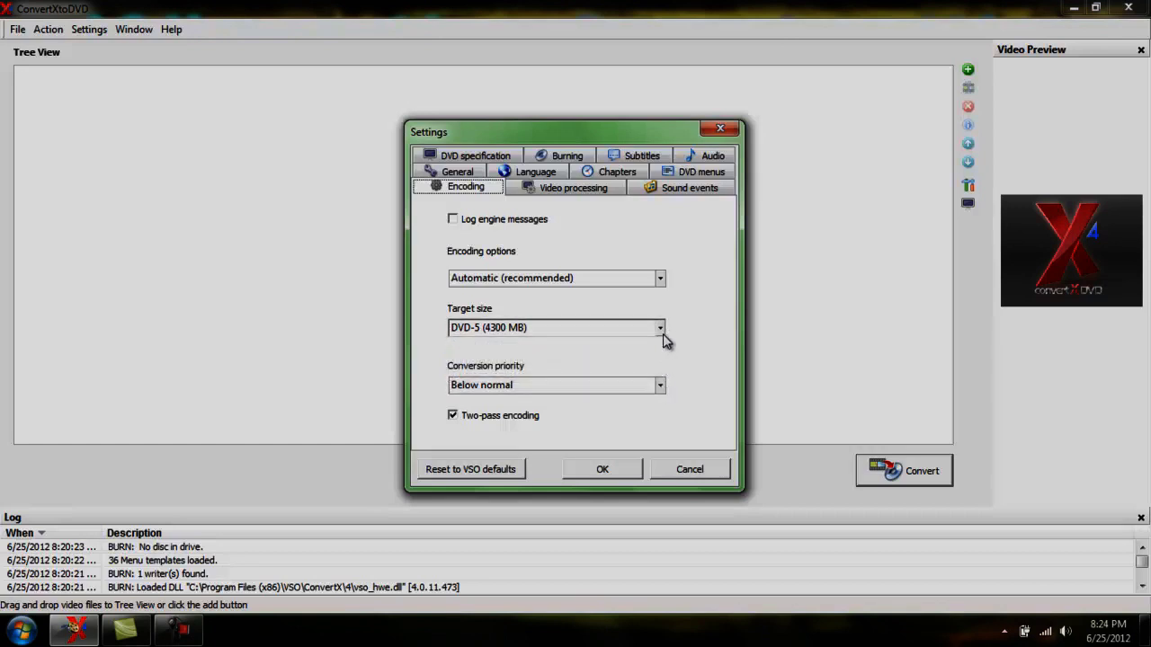
click(659, 386)
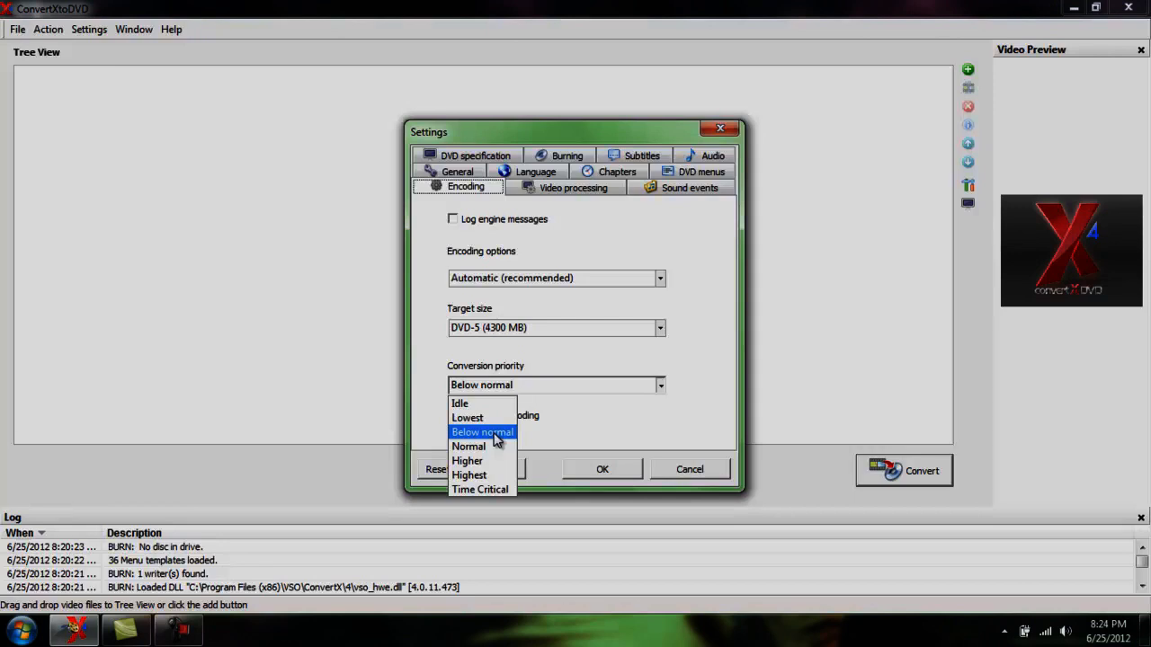
click(497, 439)
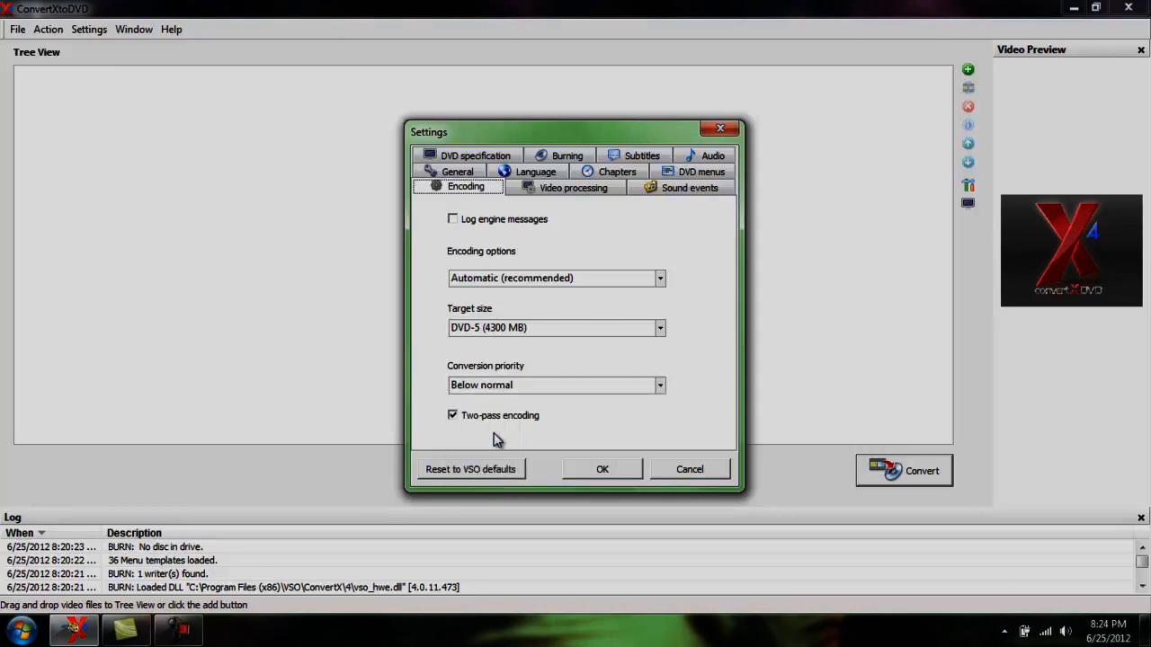
click(660, 386)
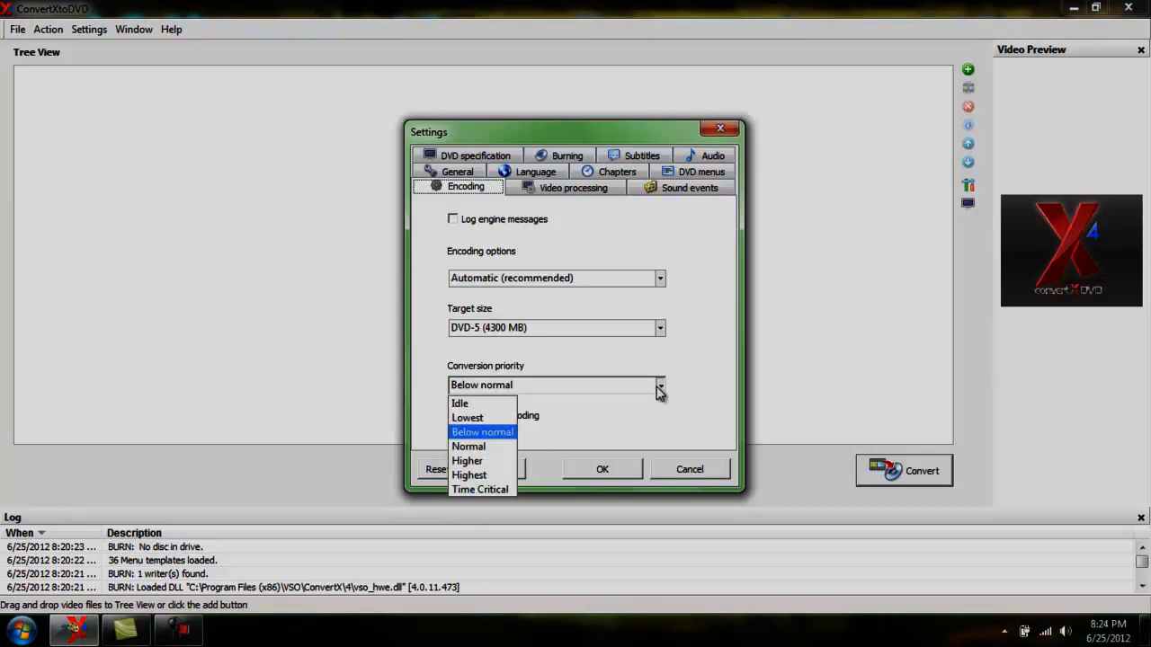
click(660, 388)
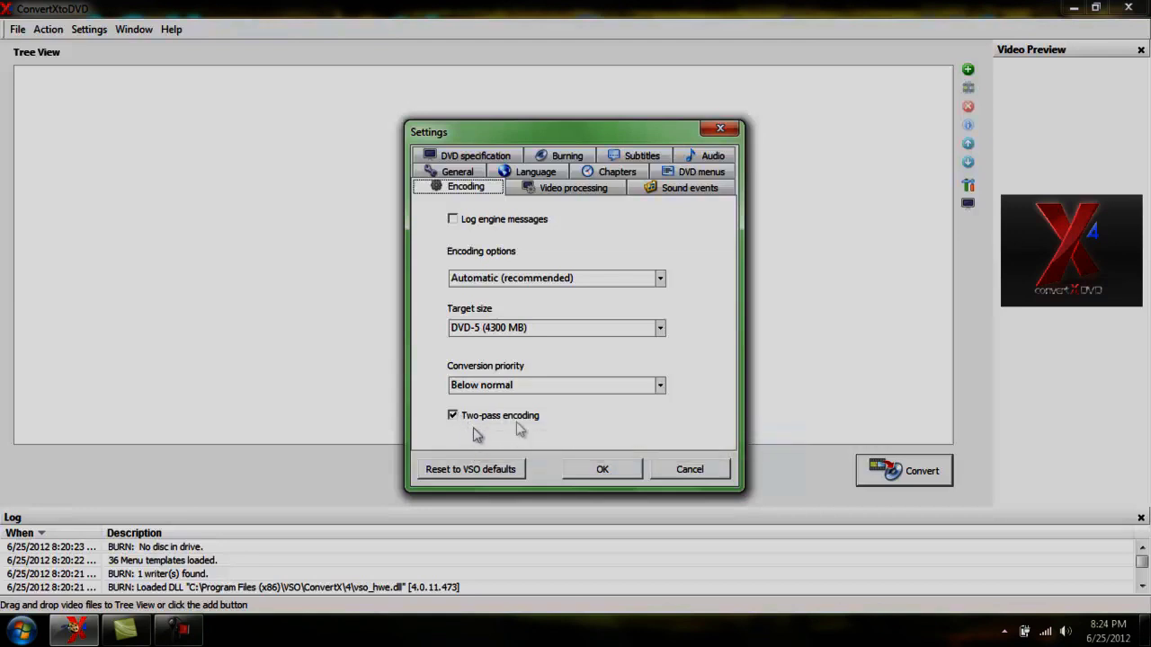
click(561, 191)
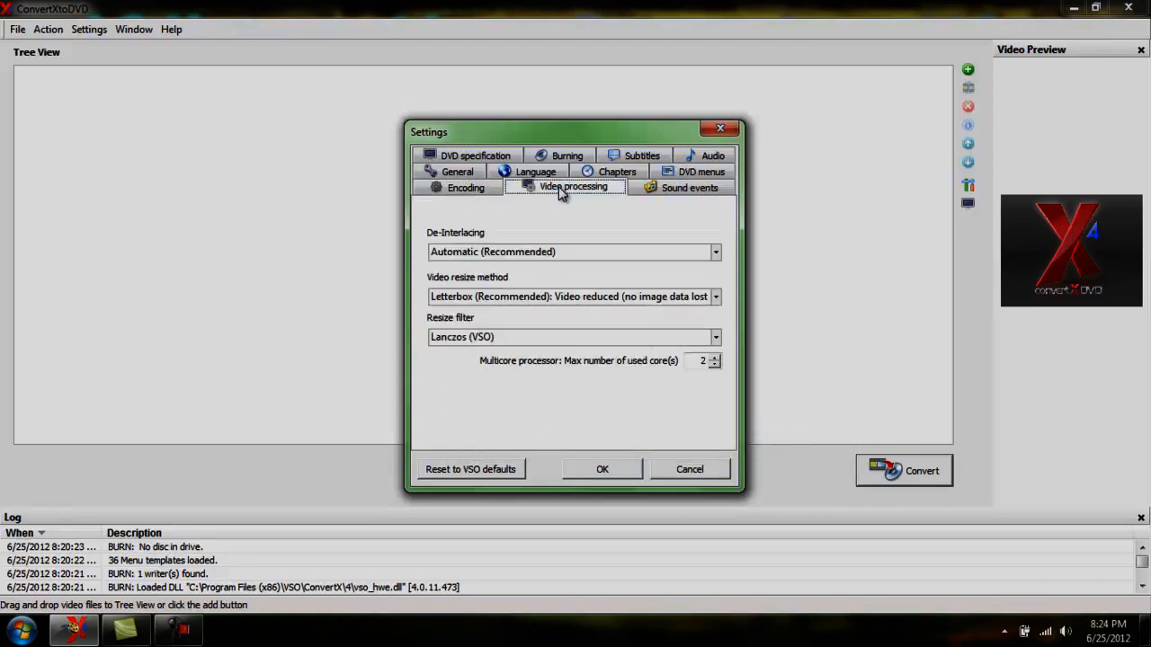
click(717, 255)
click(716, 255)
click(717, 296)
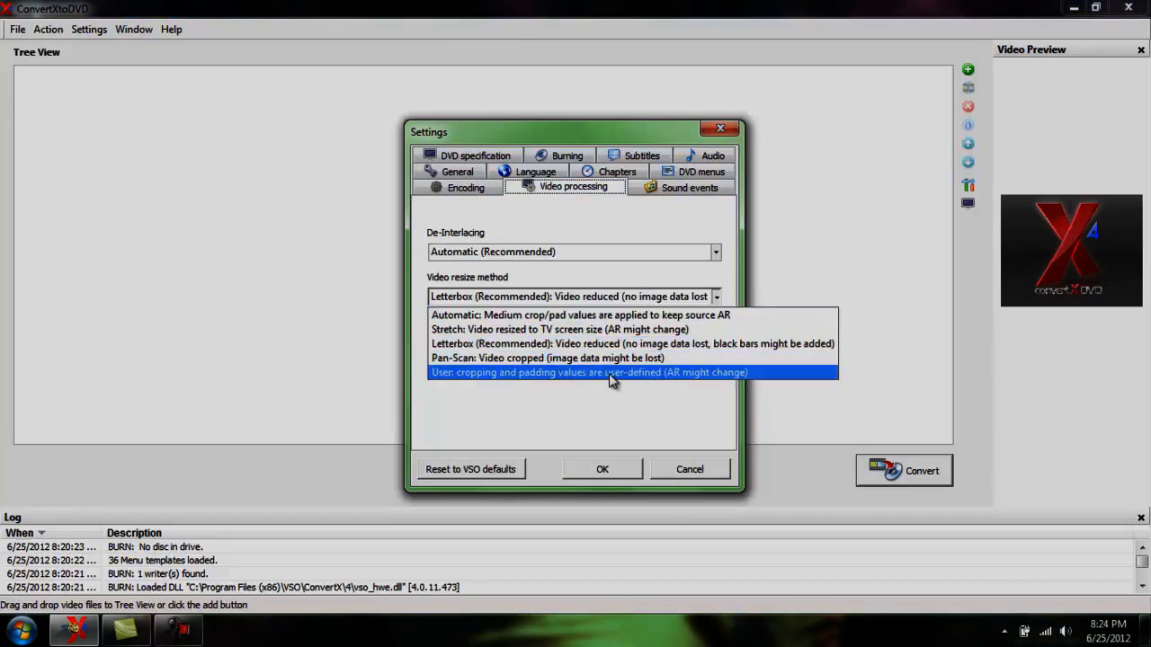
click(610, 372)
click(717, 302)
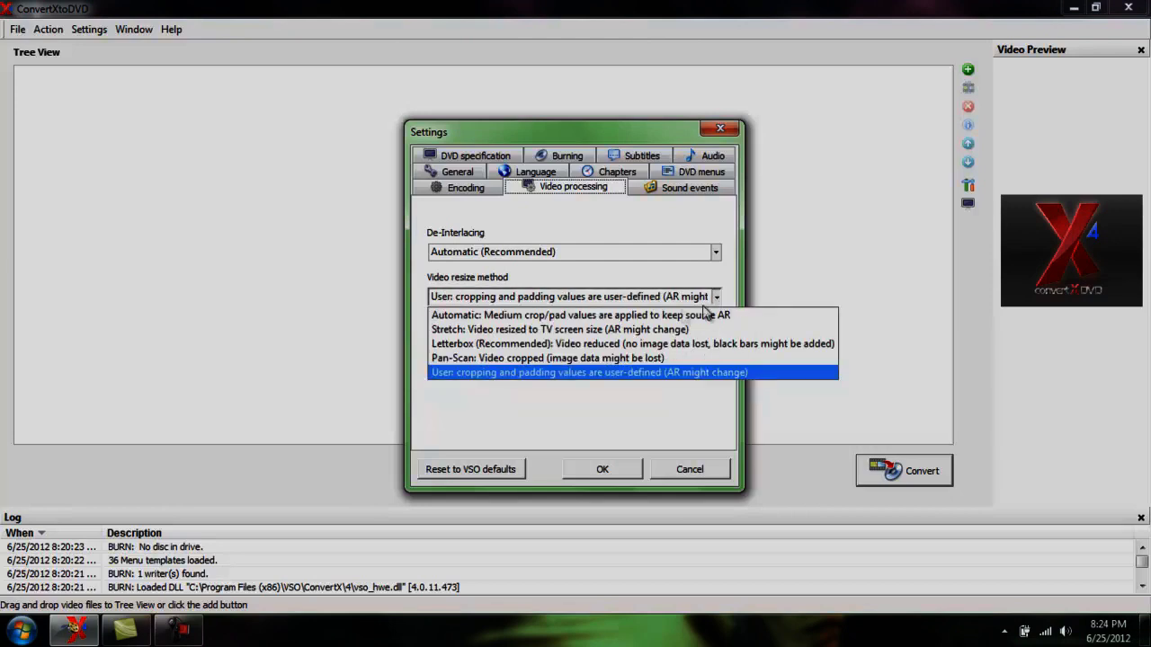
click(634, 344)
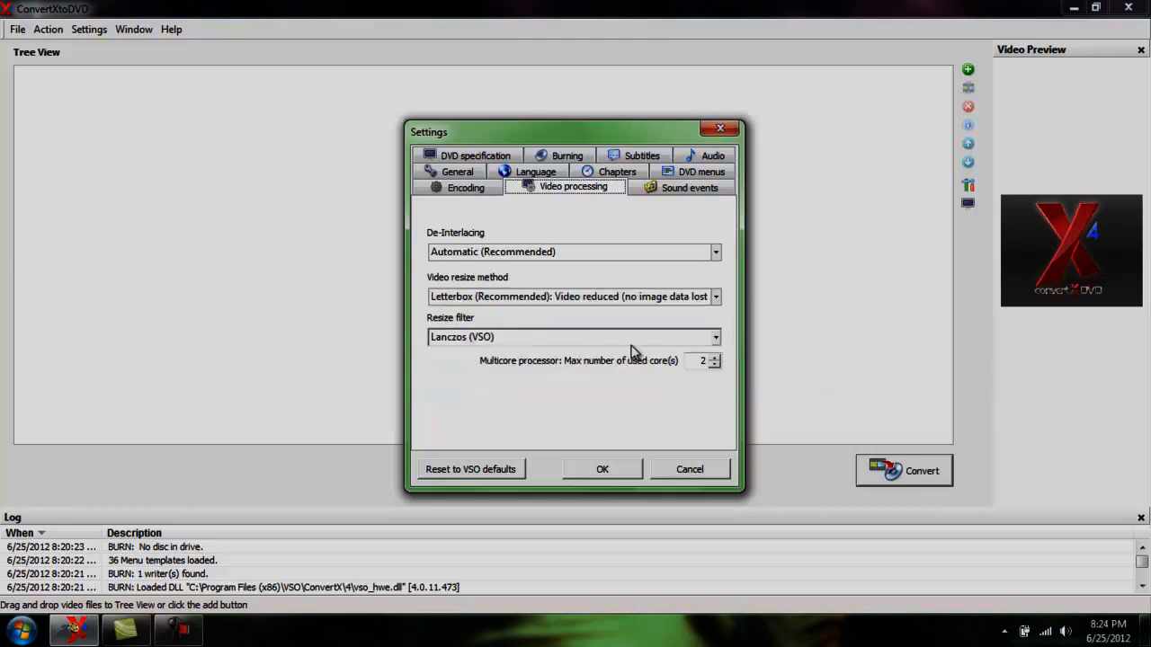
click(715, 338)
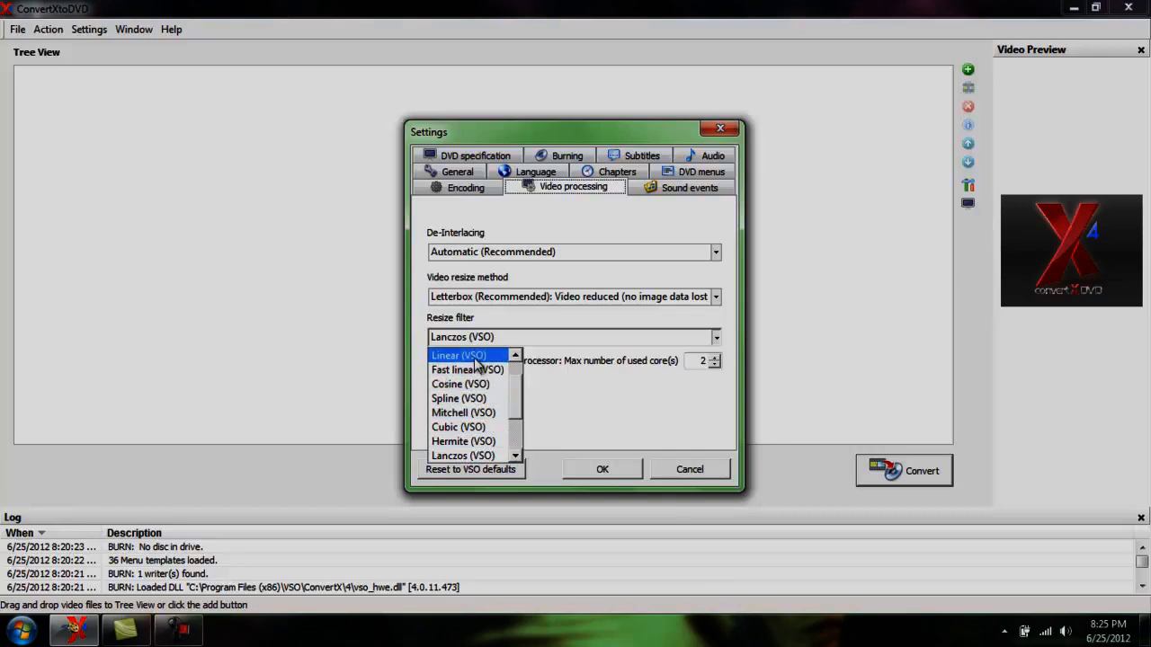
click(466, 457)
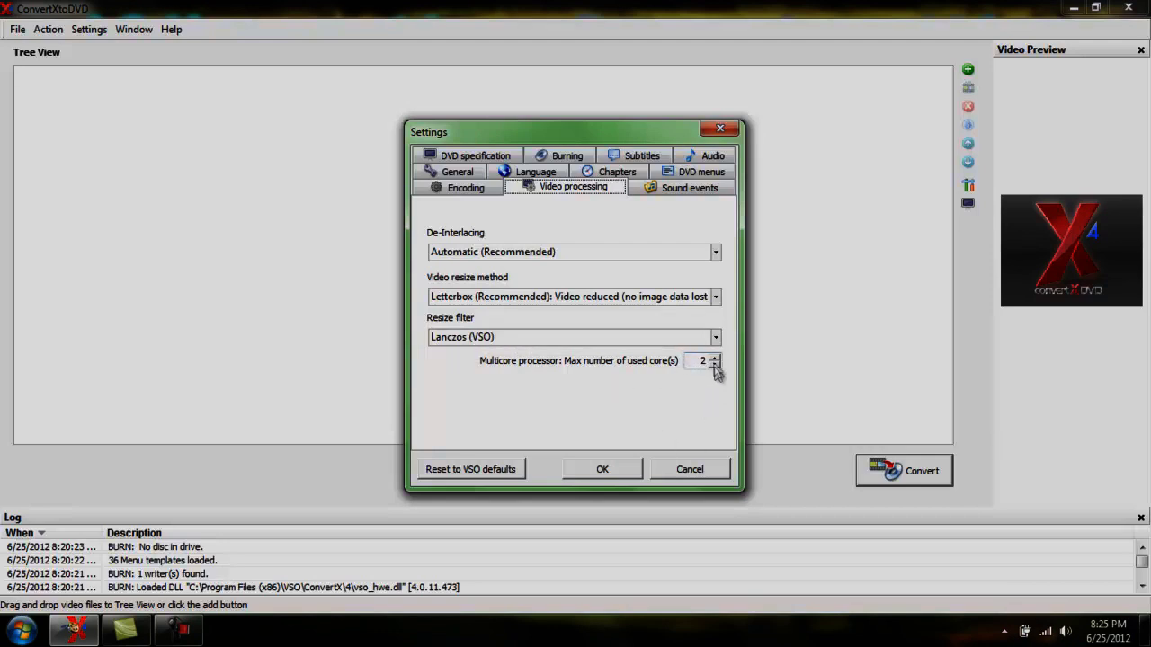
click(685, 189)
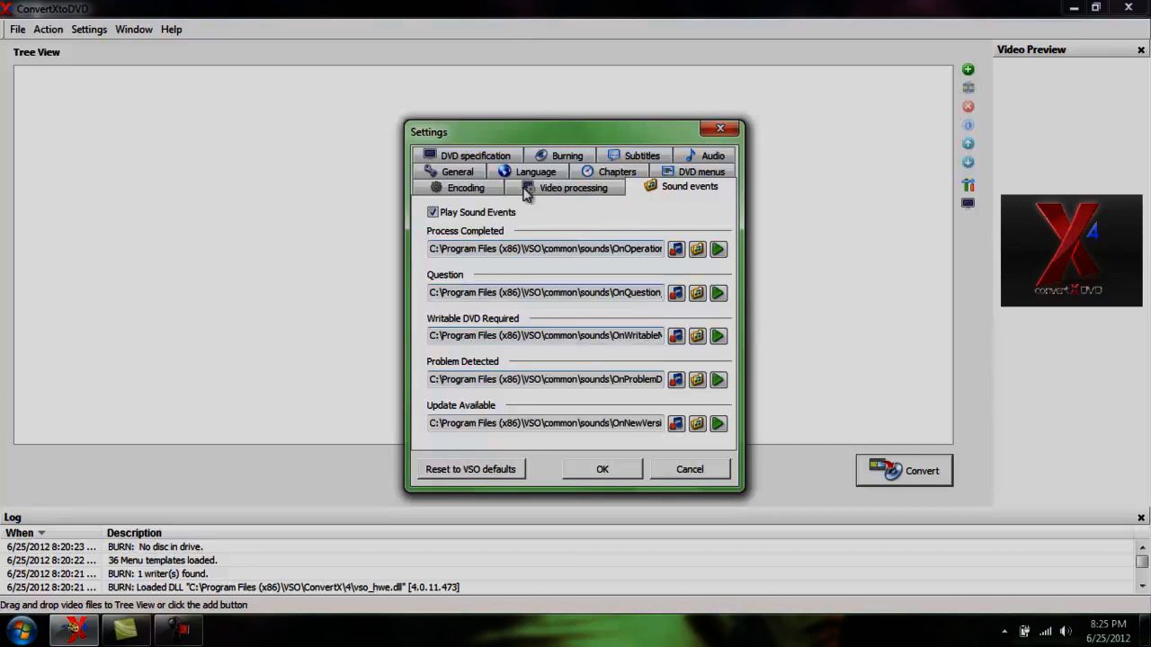
In DVD specification, keep NTSC (US, Asia), Automatic resolution and automatic aspect ratio
click(478, 159)
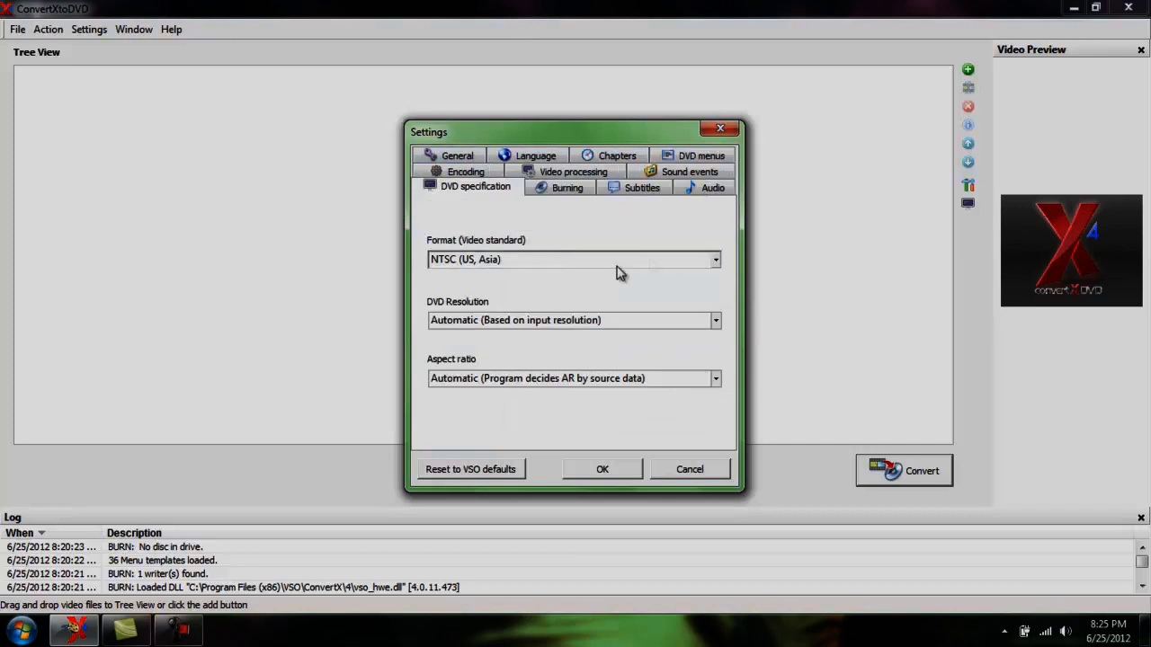
click(626, 258)
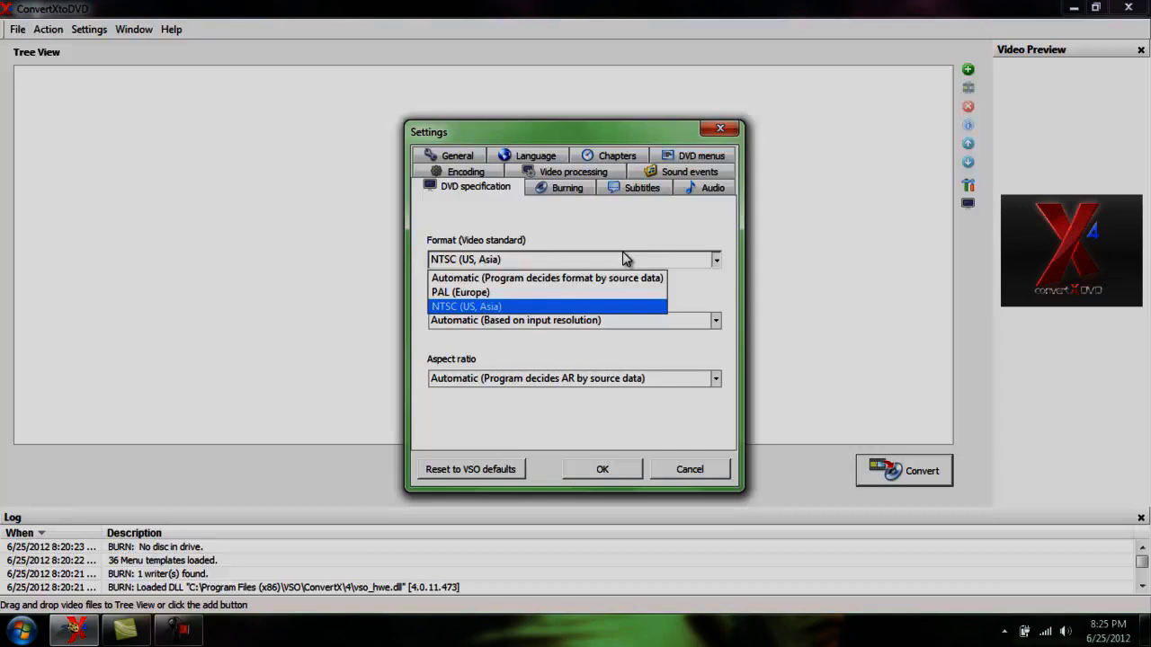
click(626, 258)
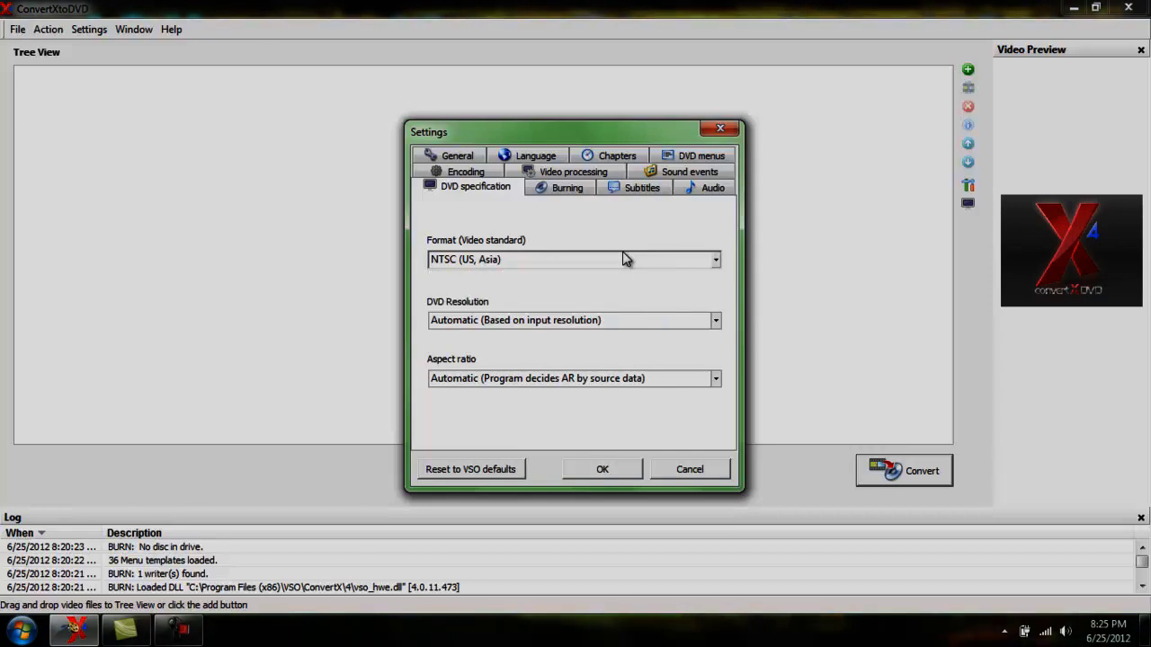
click(715, 321)
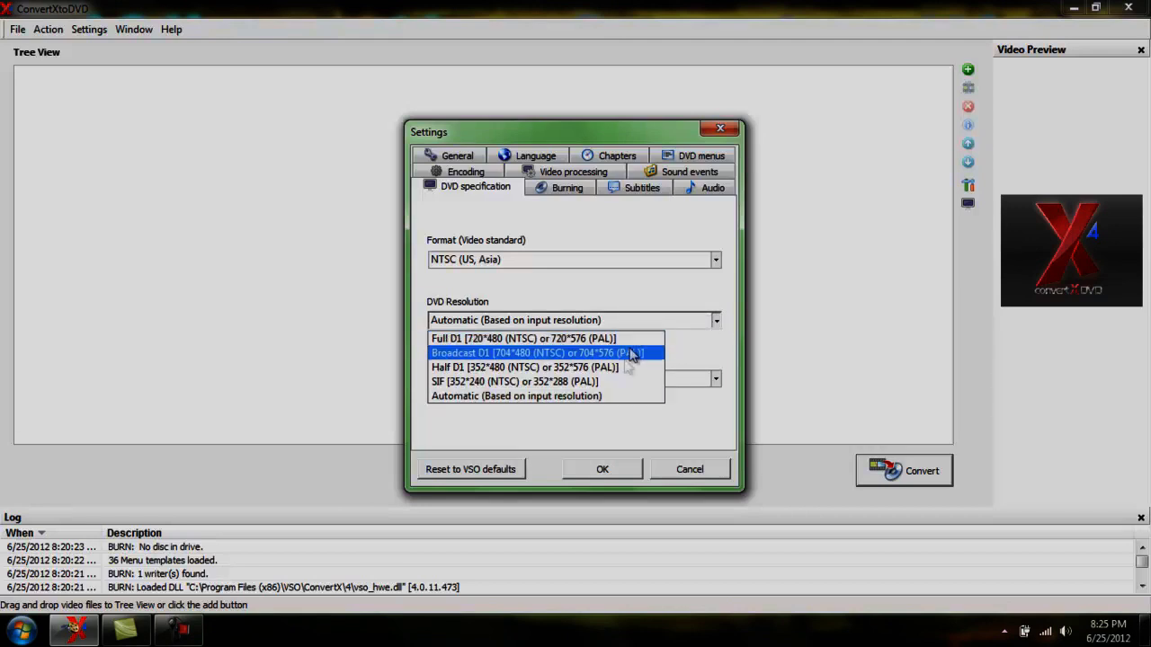
click(589, 397)
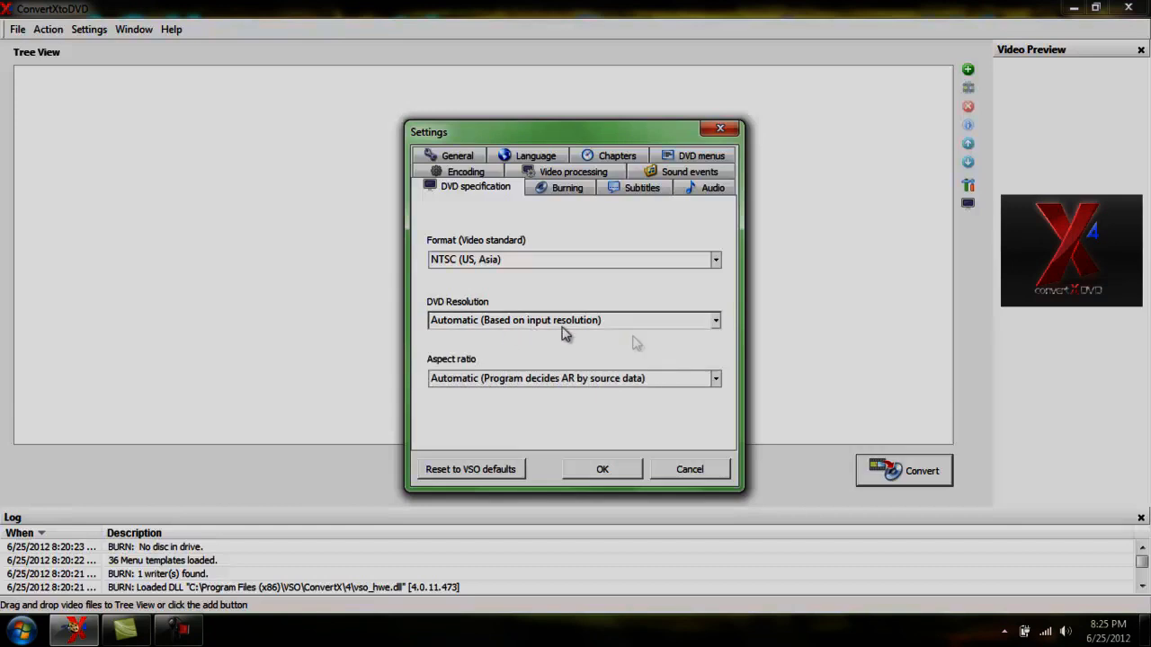
click(715, 384)
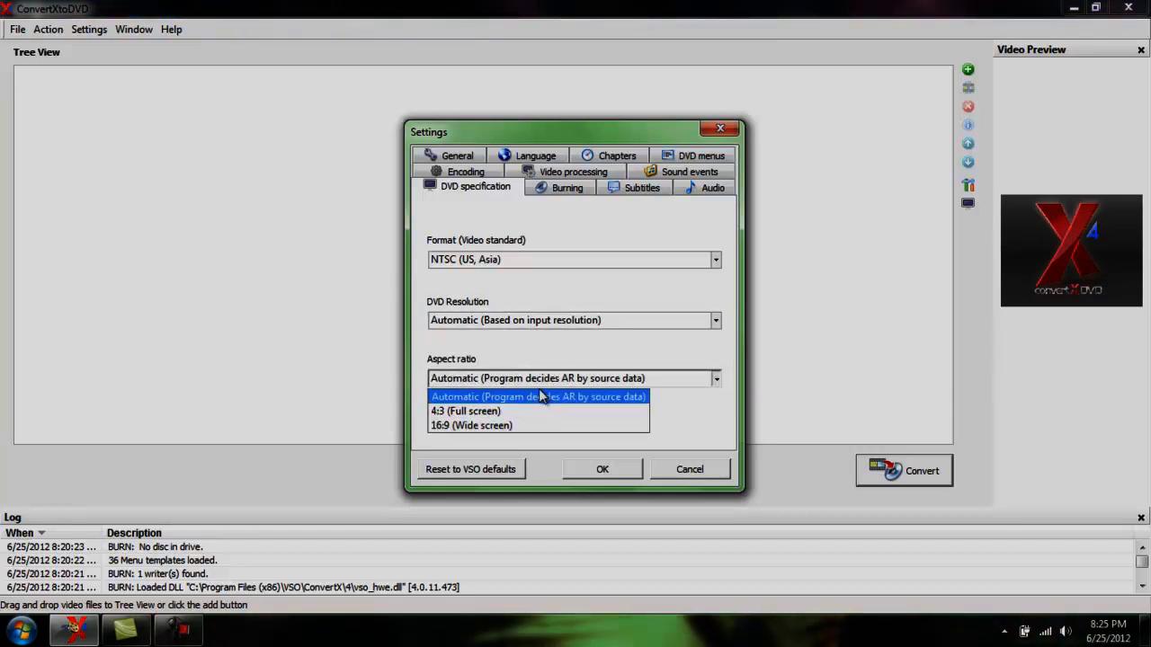
click(717, 378)
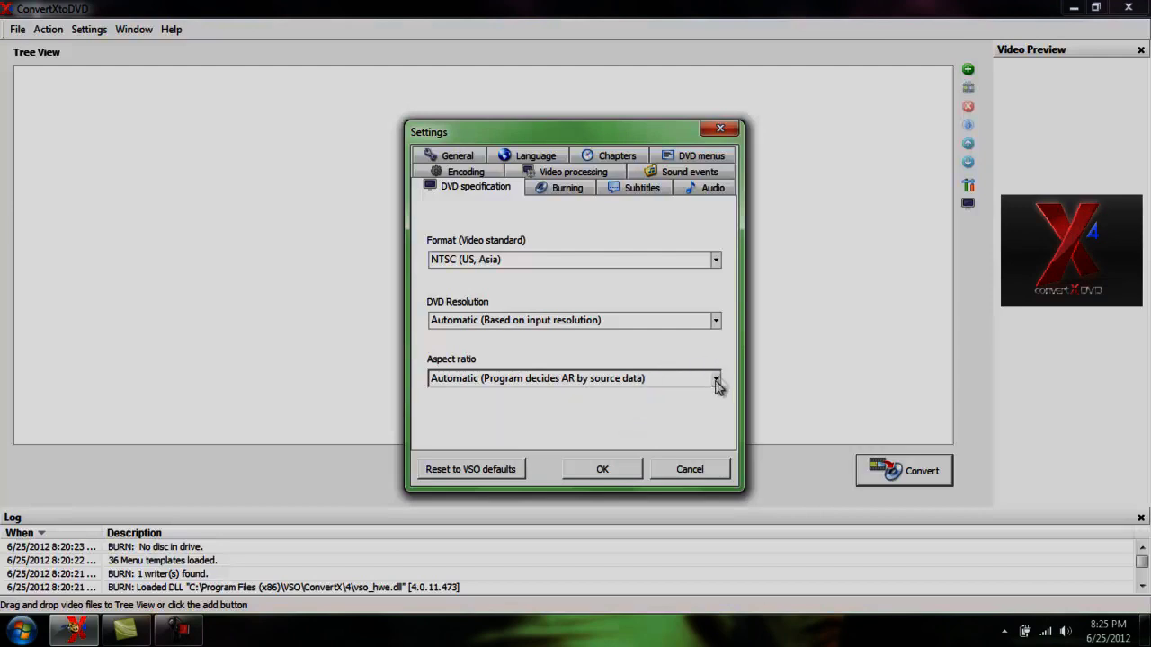
click(568, 190)
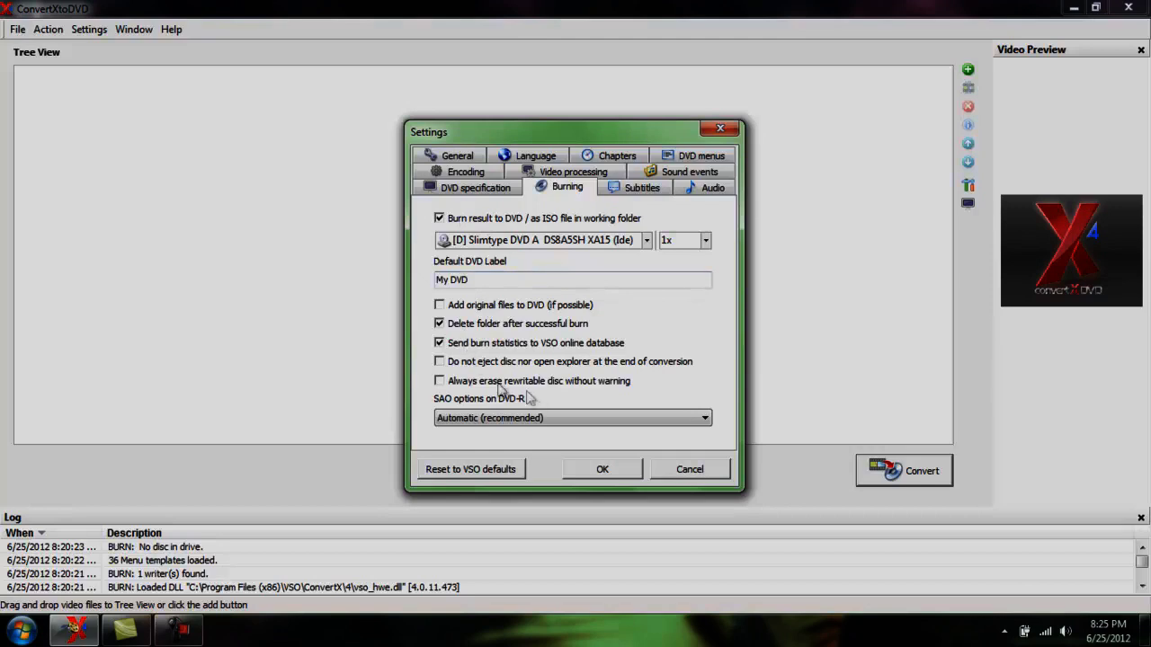
Check Subtitles and Audio (keeping Loud, 89%), revisit Encoding, then accept and close Settings
click(641, 188)
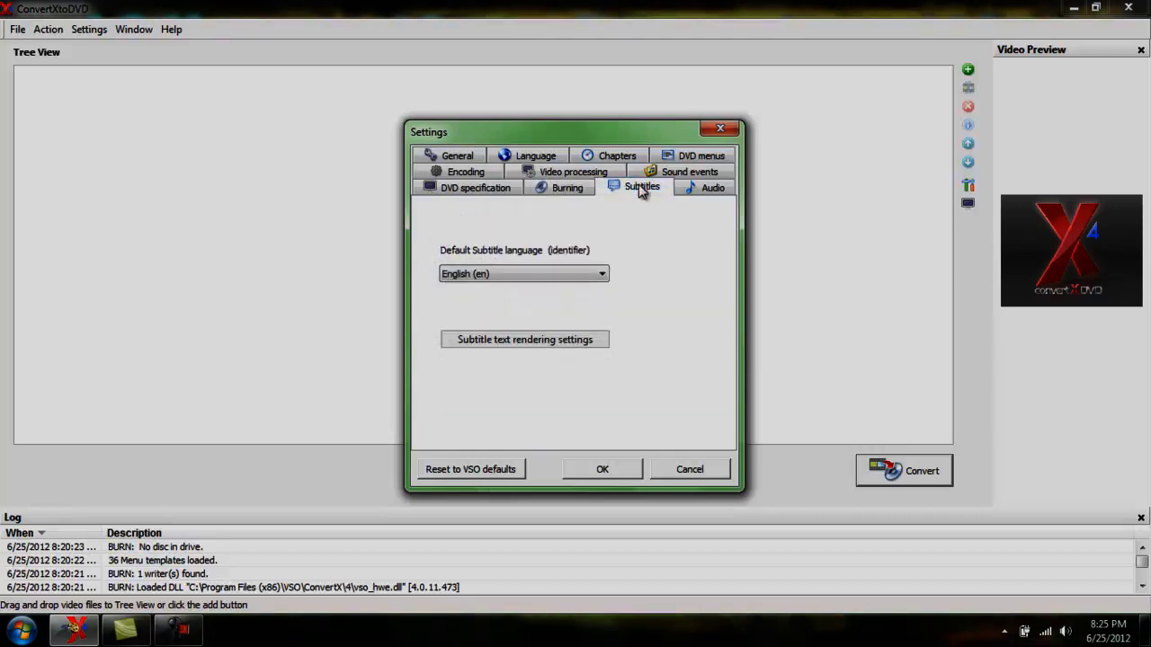
click(691, 189)
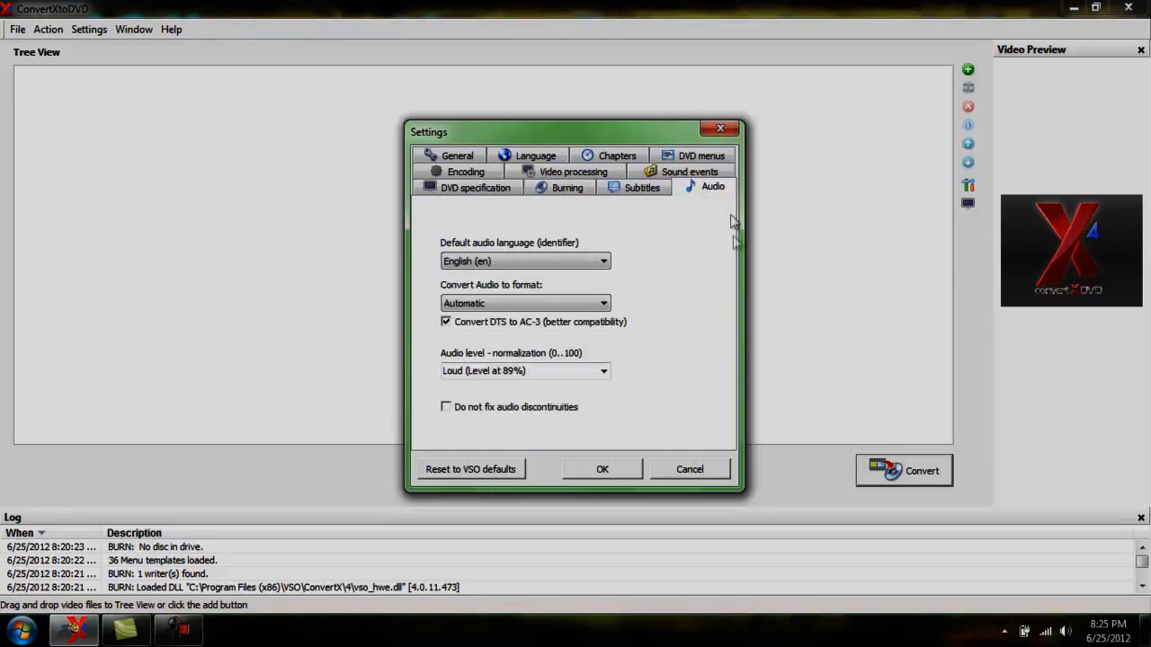
click(601, 376)
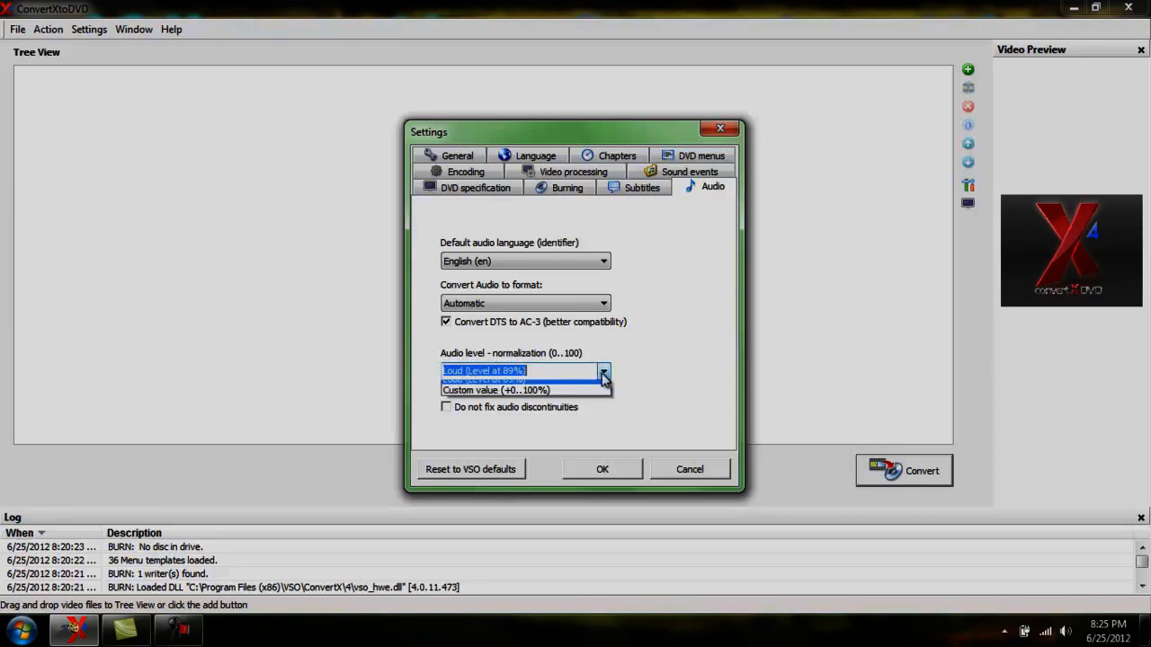
click(604, 374)
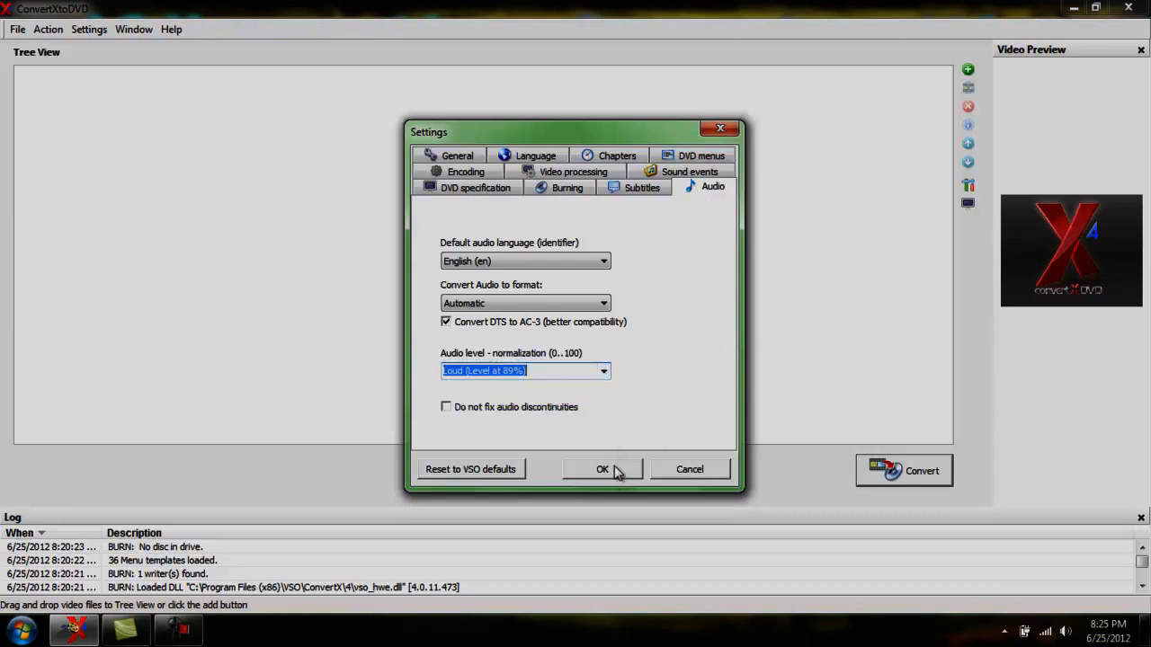
click(573, 175)
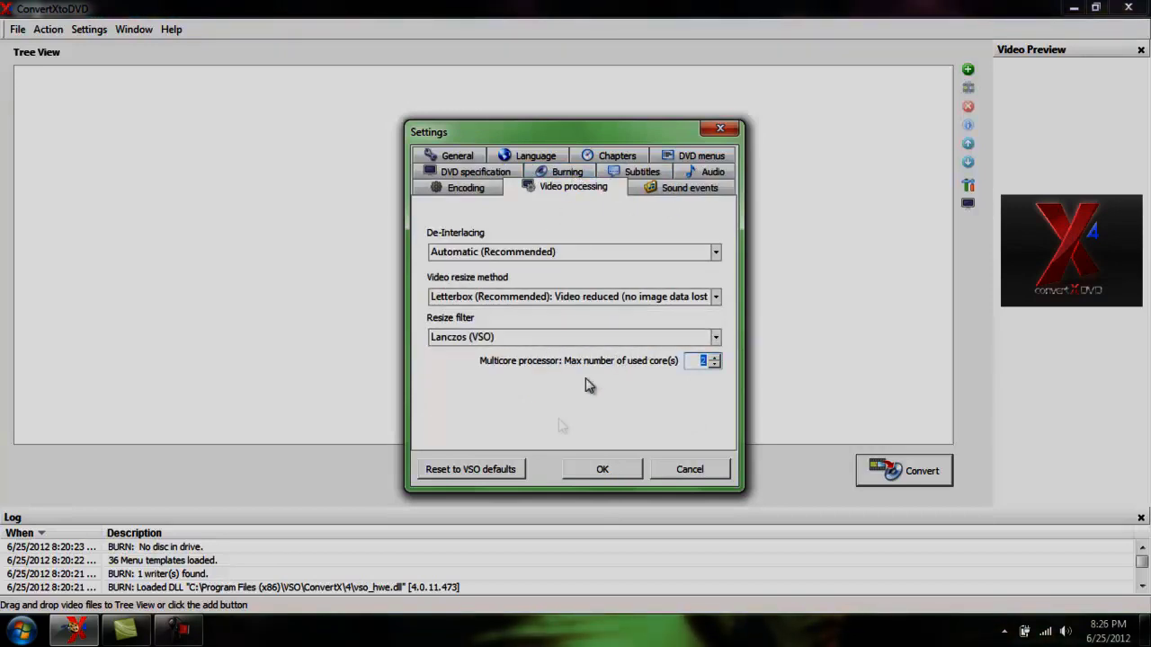
click(480, 192)
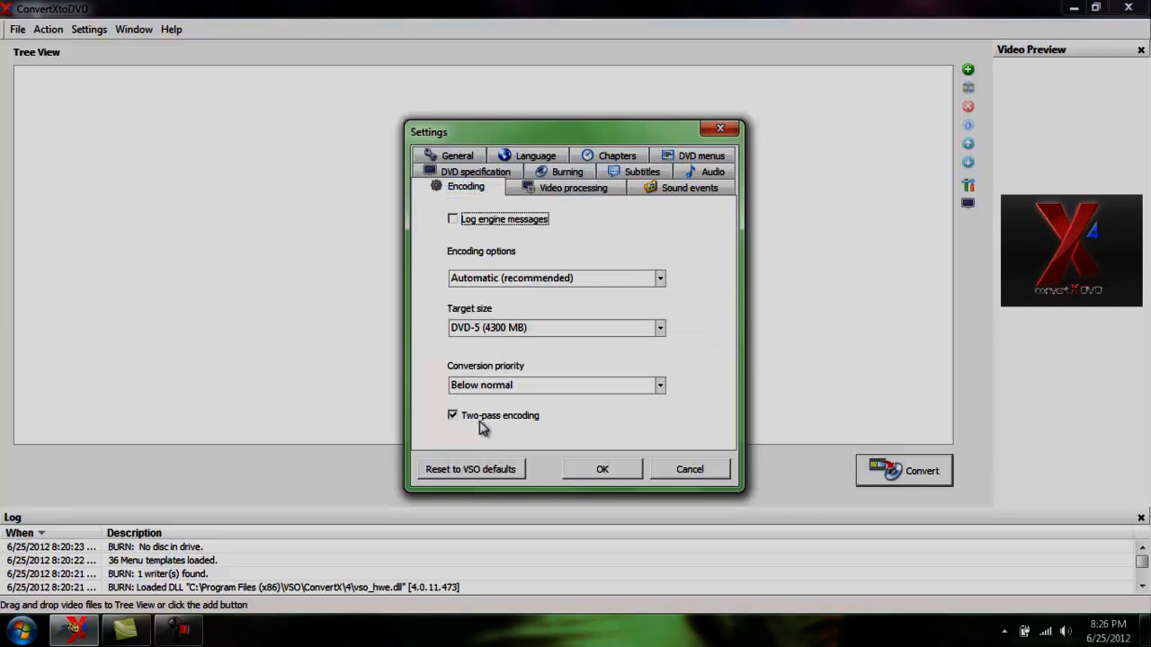
click(601, 471)
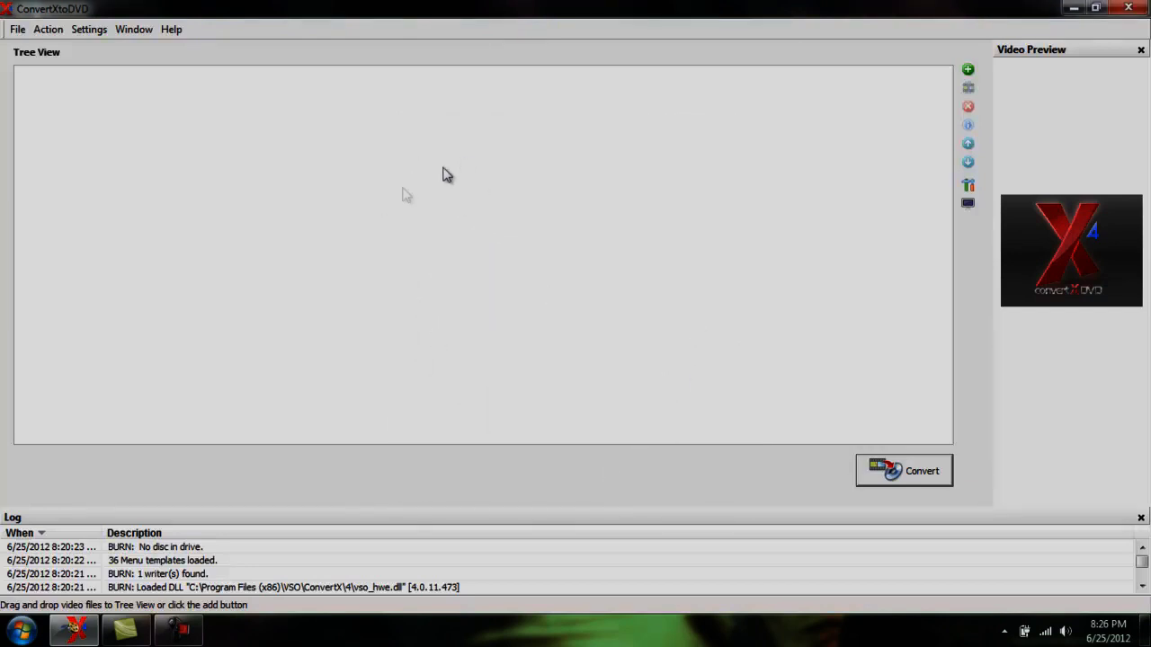
Use File > Add video file(s) to add Harry Potter 5 and 6 together
click(18, 31)
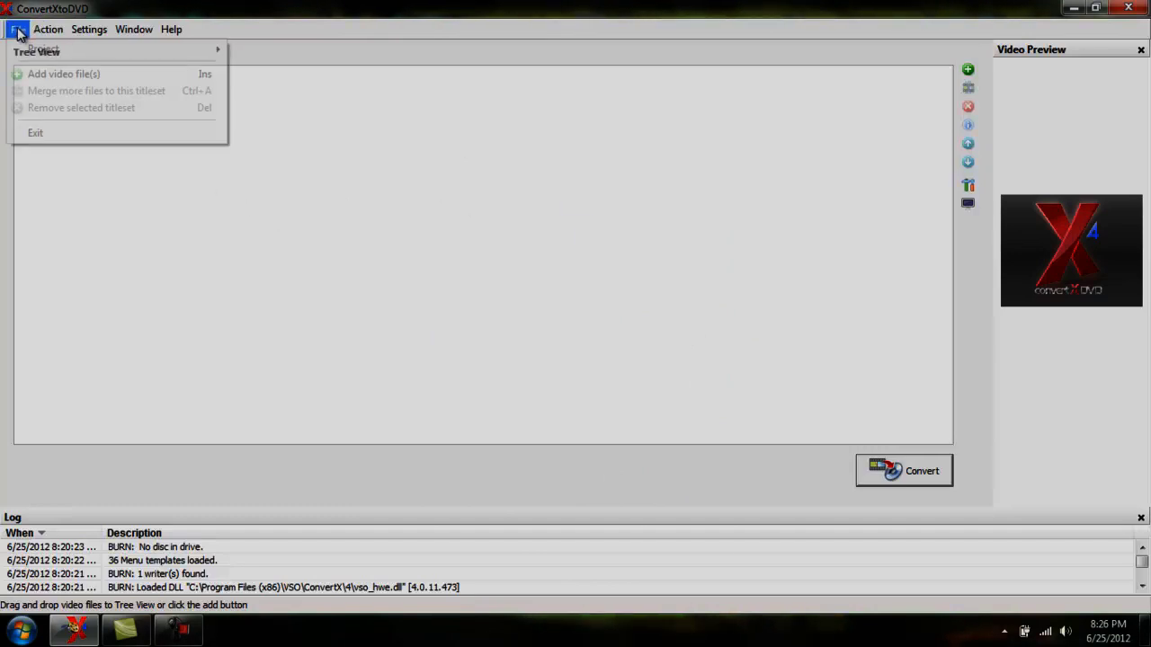
click(65, 75)
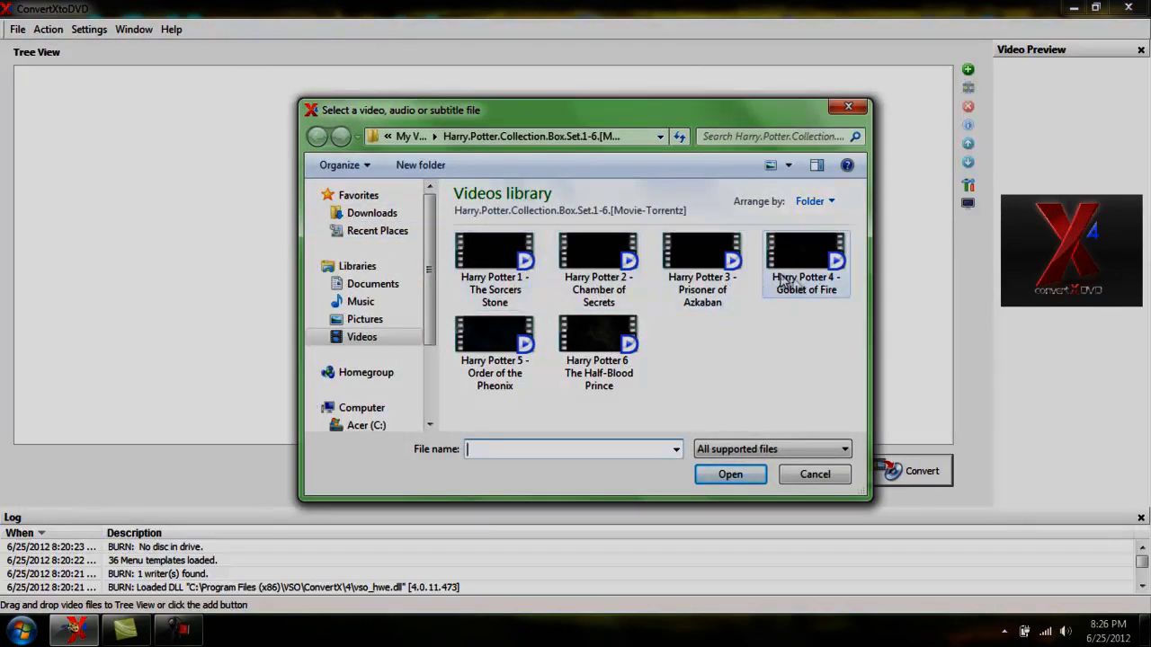
drag(477, 419, 652, 361)
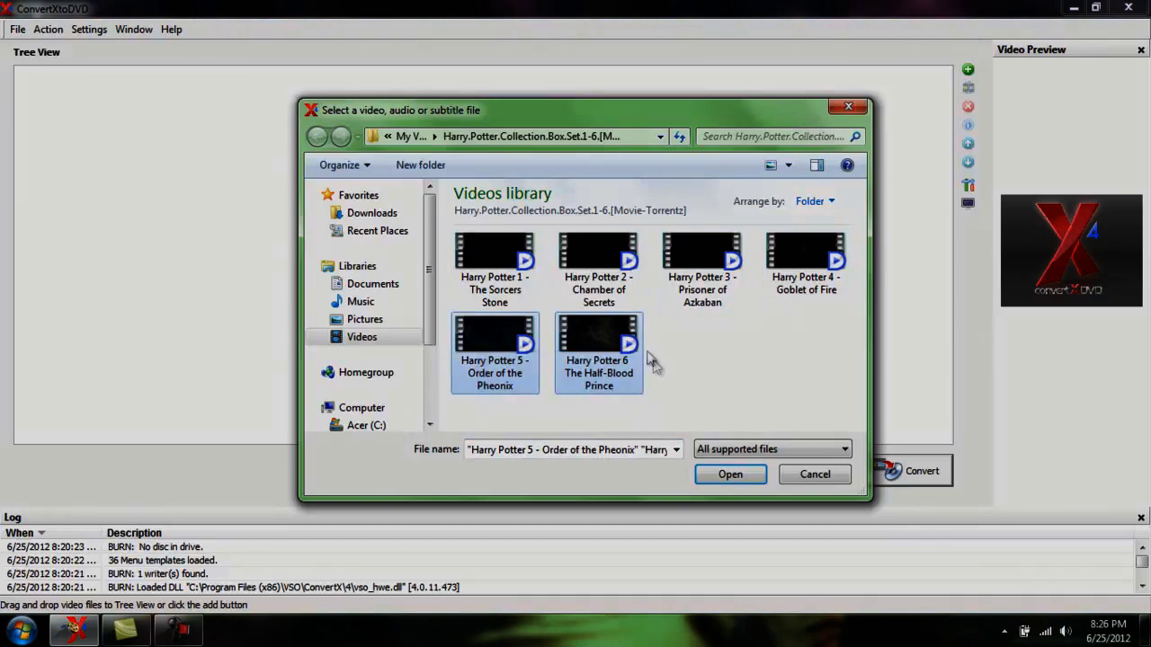
click(727, 474)
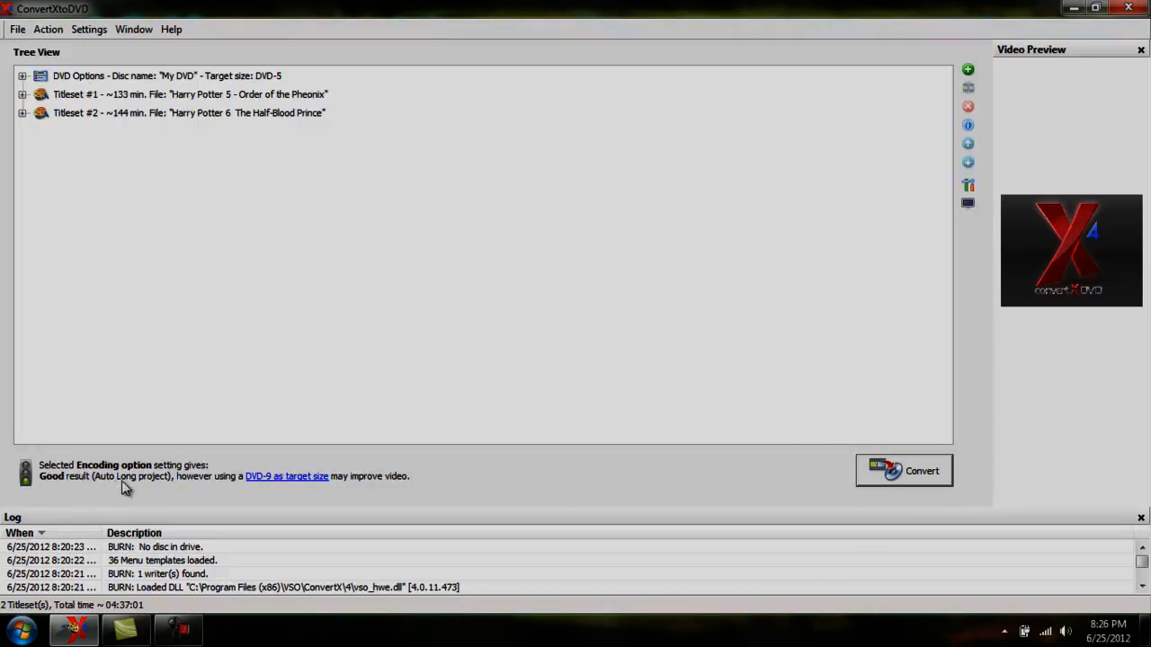
click(225, 113)
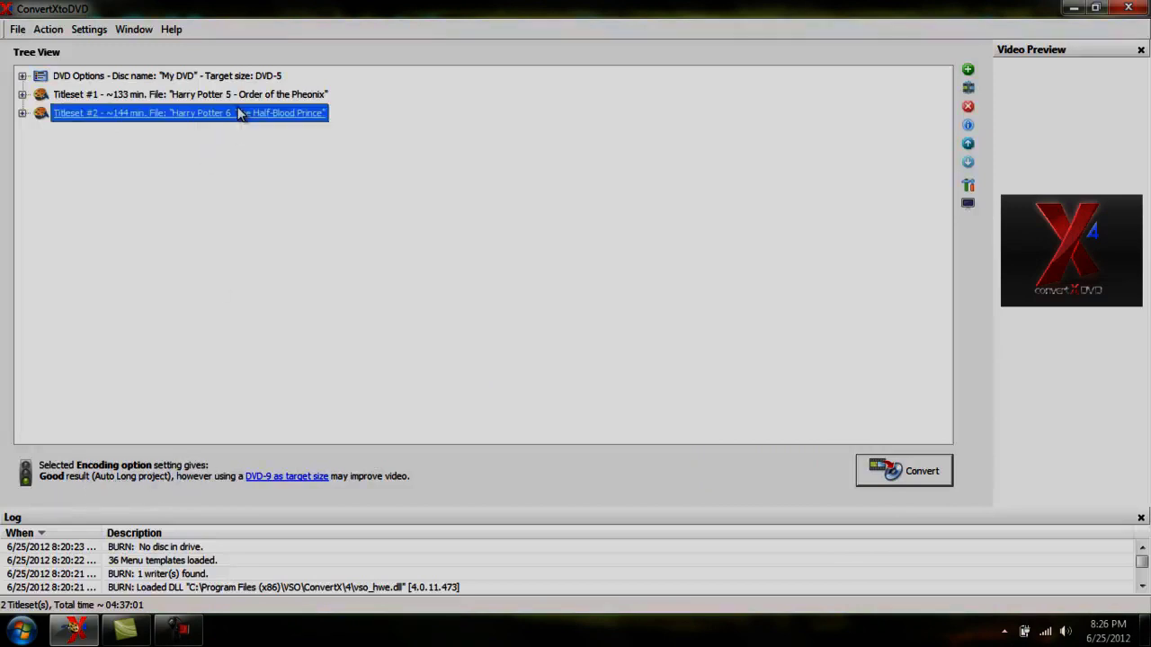
click(965, 110)
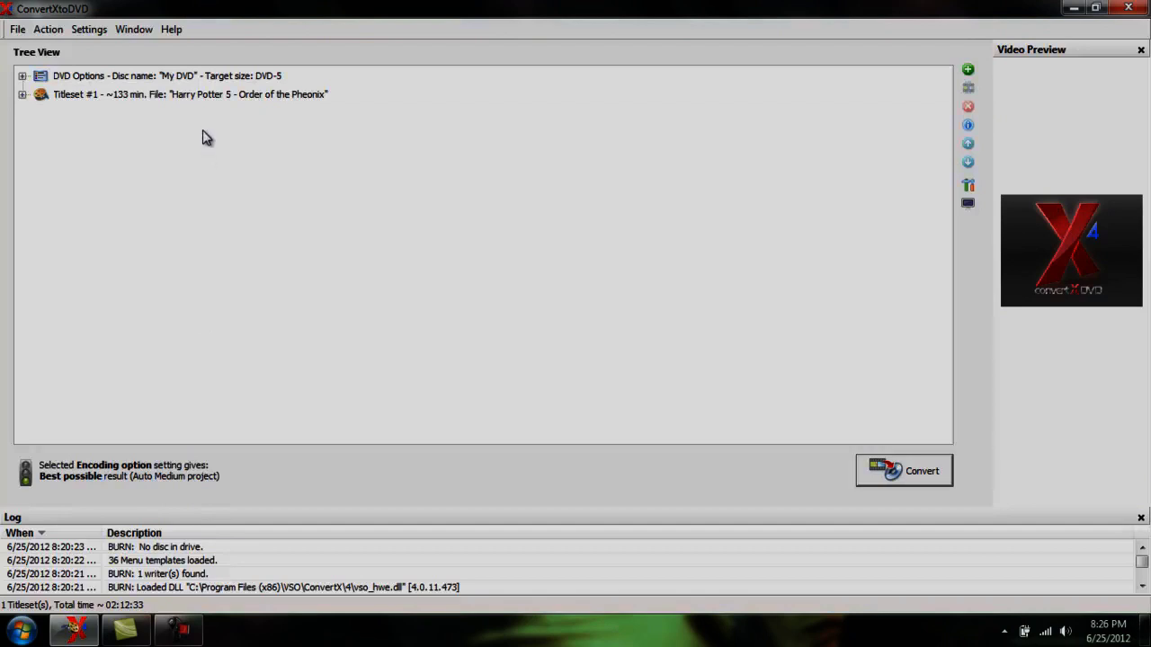
click(18, 29)
click(65, 75)
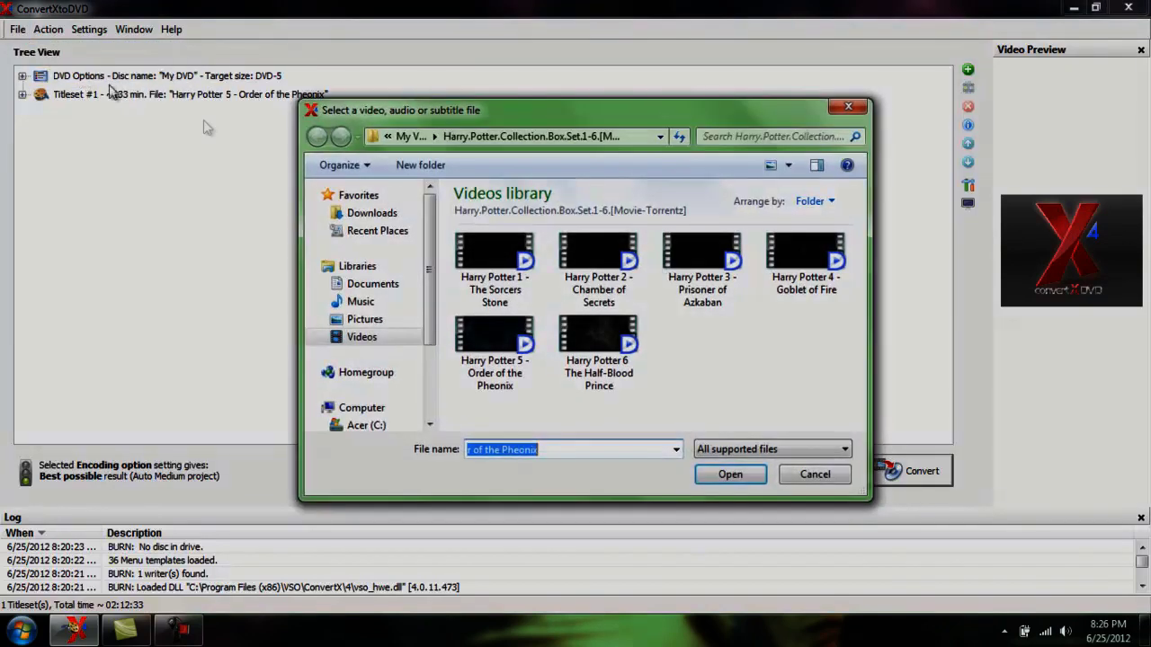
double_click(607, 355)
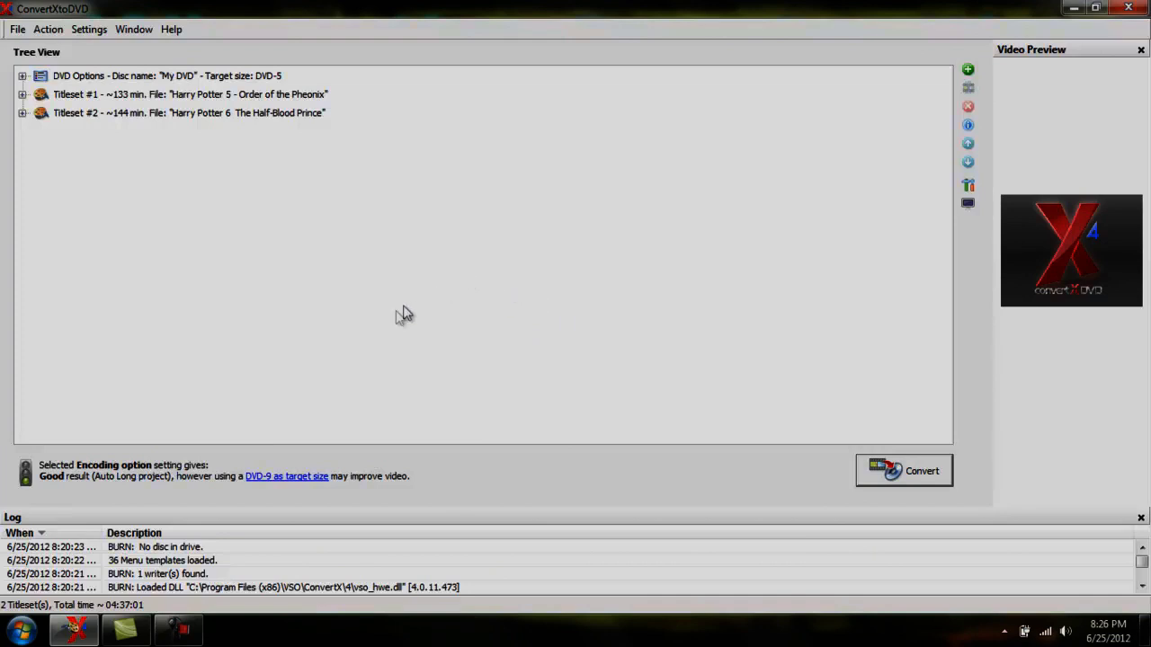
mouse_move(177, 102)
mouse_move(139, 120)
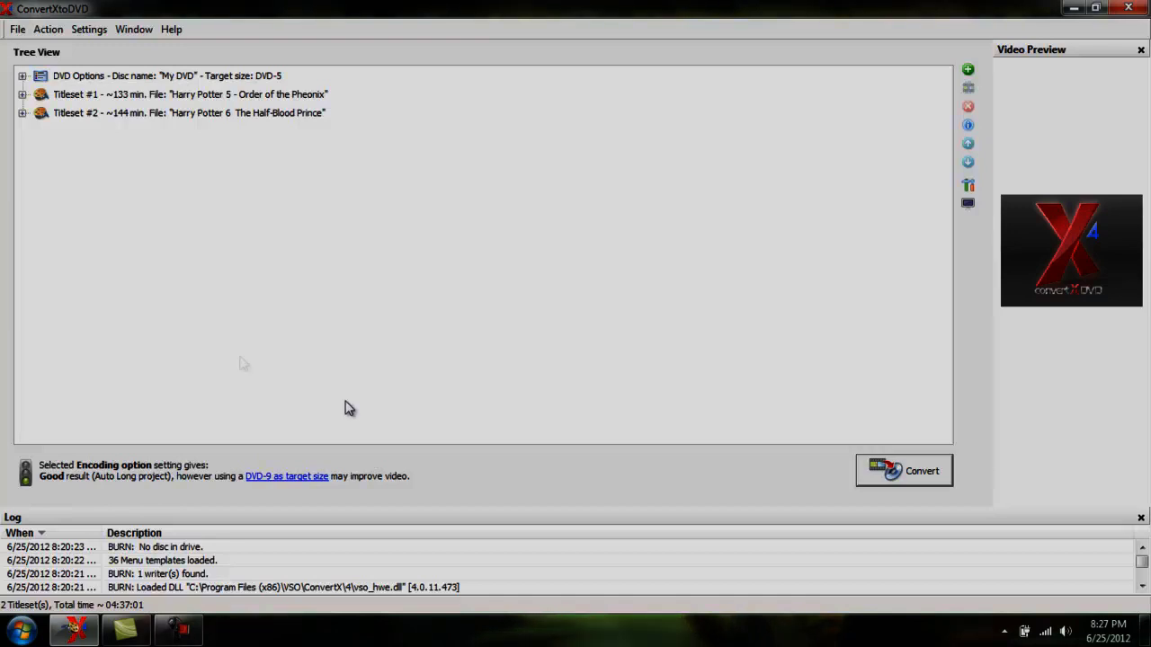
mouse_move(215, 119)
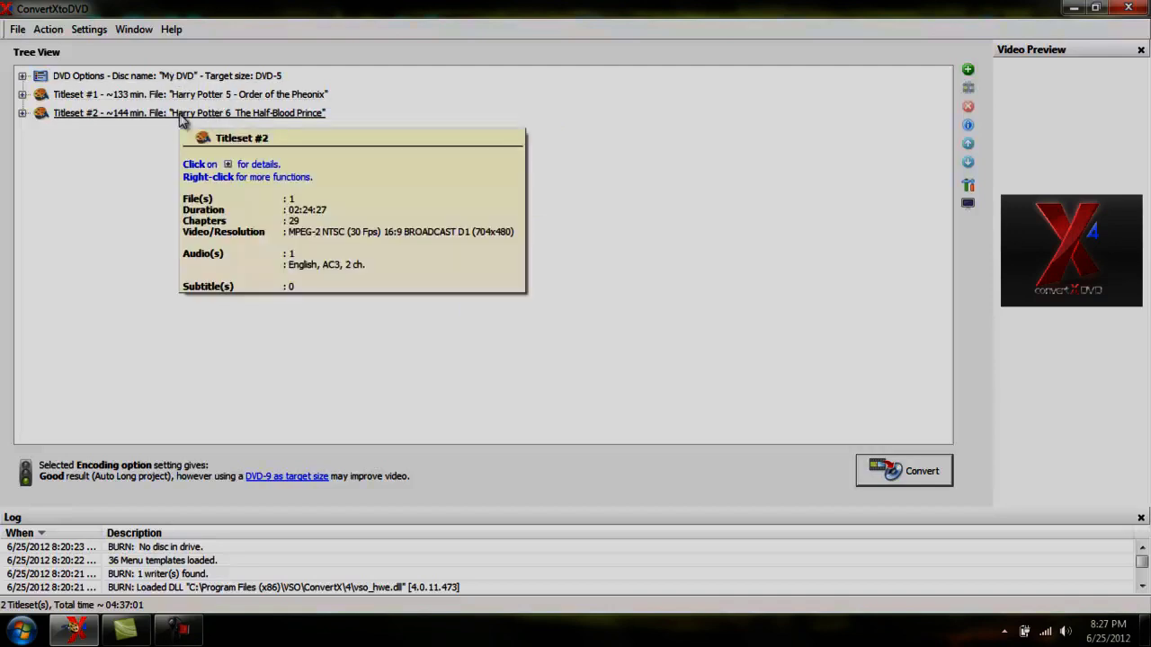
Move the Harry Potter 6 titleset up above Harry Potter 5 to make it Titleset #1
drag(188, 121, 355, 123)
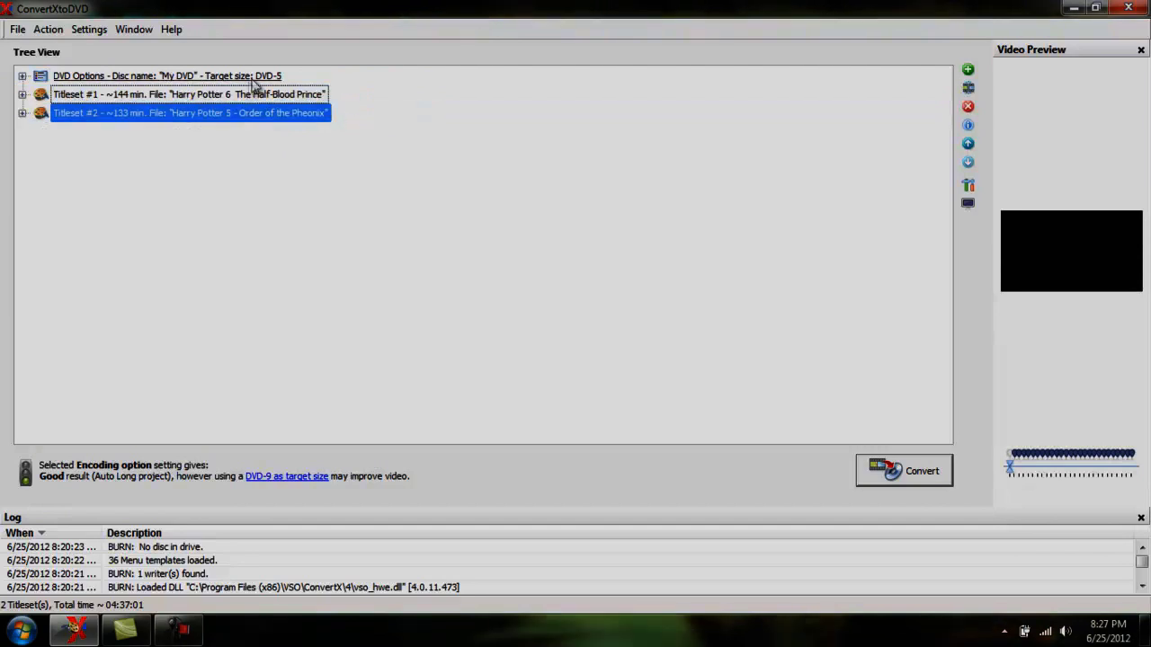
drag(251, 117, 347, 123)
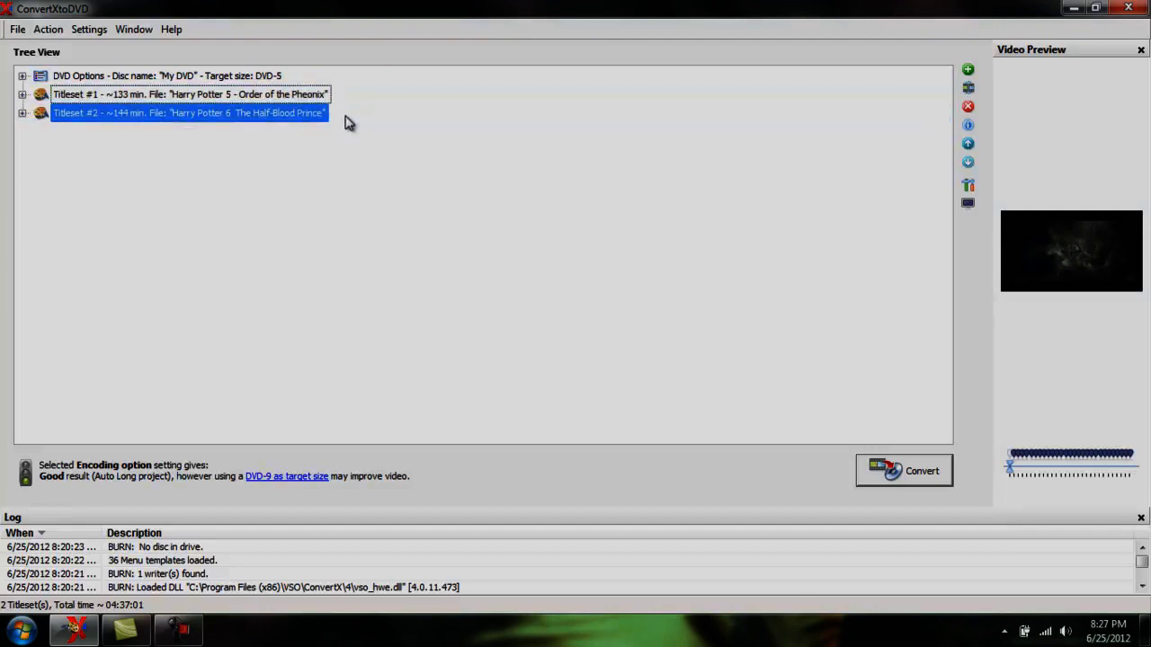
click(295, 101)
click(295, 101)
click(296, 118)
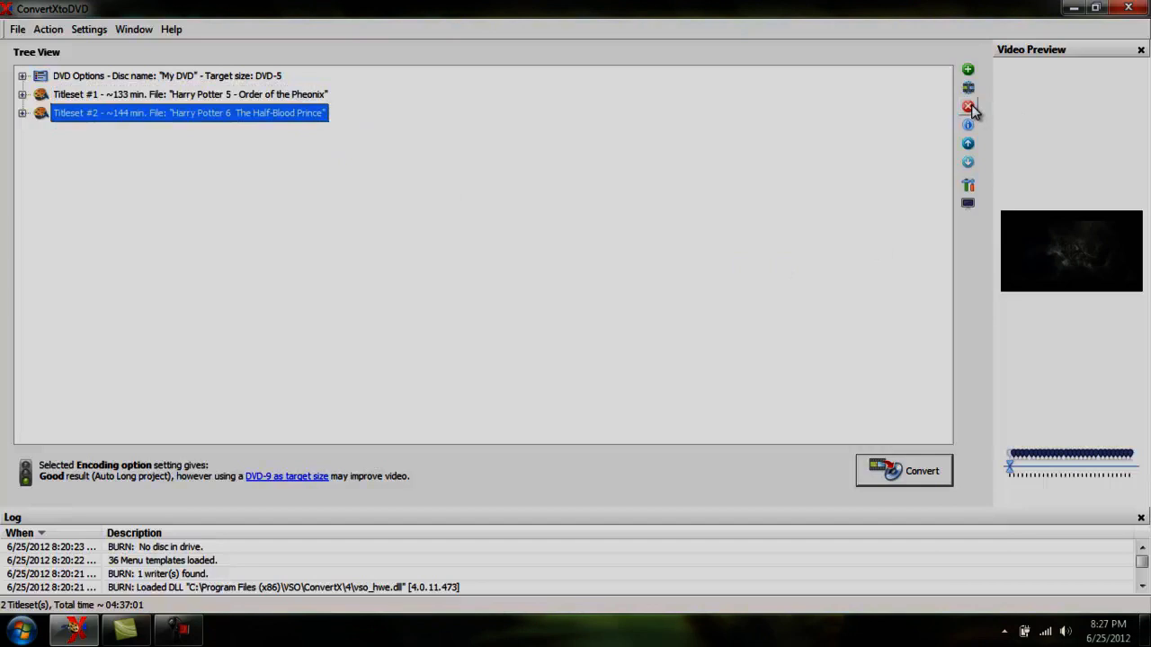
click(969, 144)
click(968, 162)
click(968, 145)
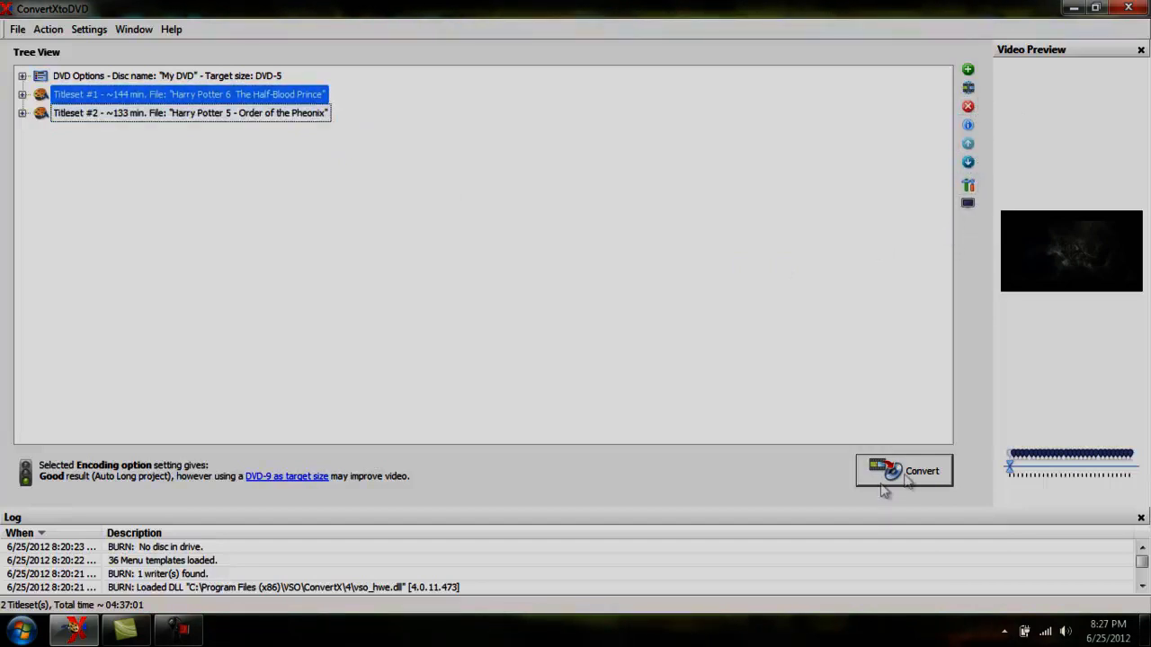
Start the DVD conversion, resize the Video Preview pane, then hide and reshow the preview
click(914, 473)
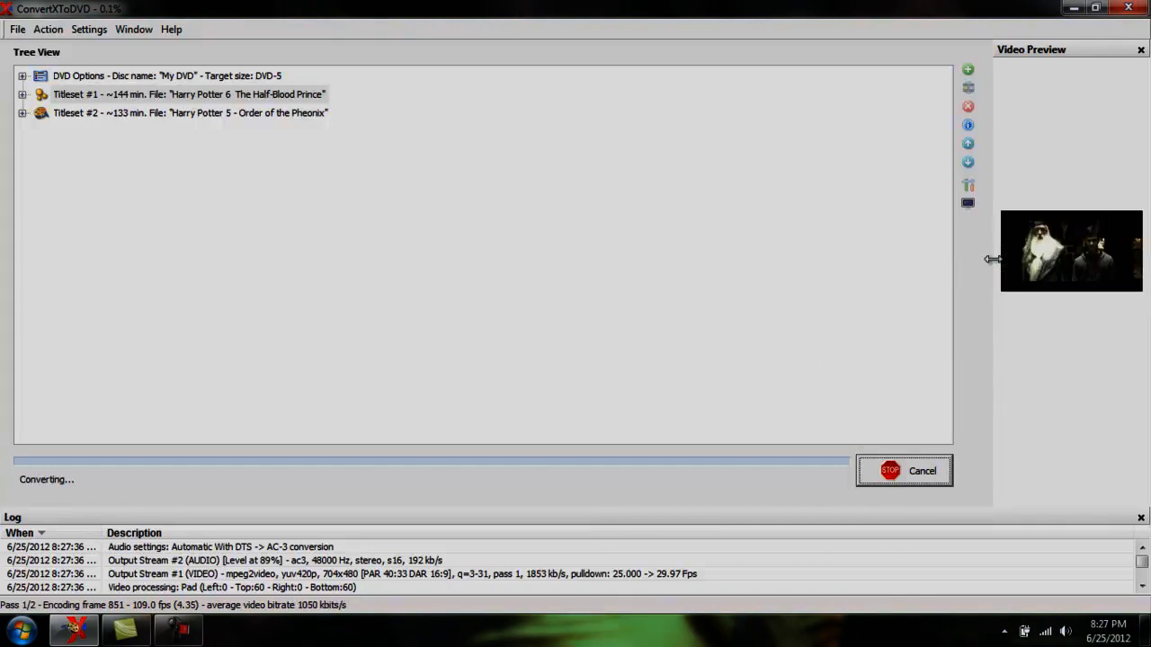
drag(989, 257, 295, 261)
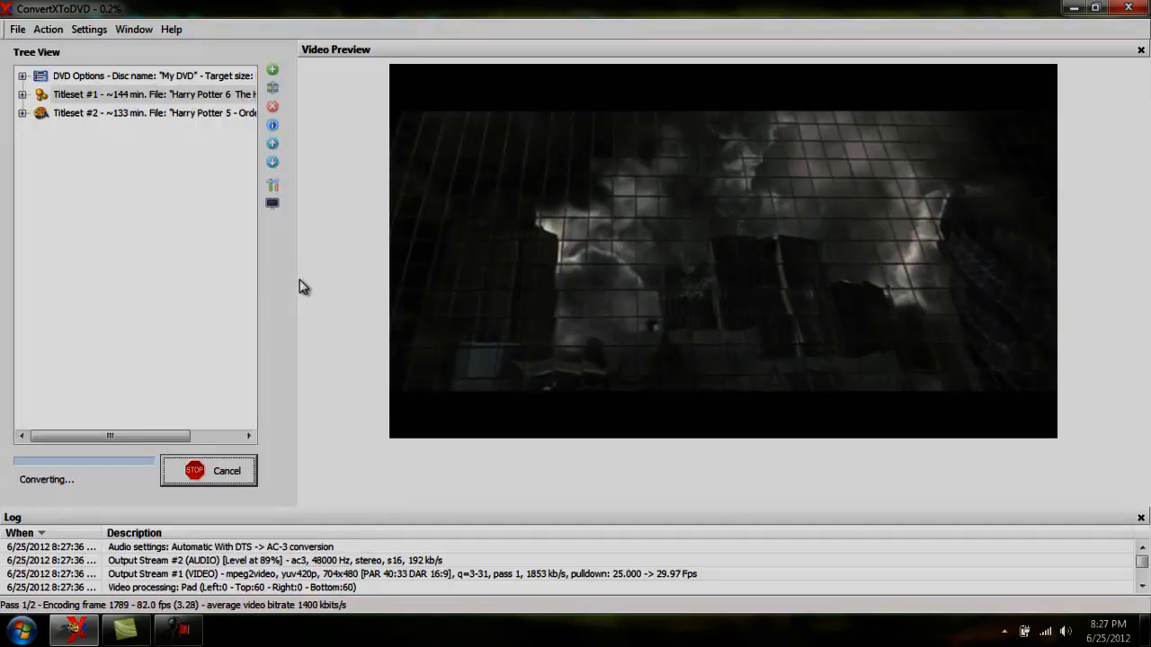
drag(298, 283, 960, 250)
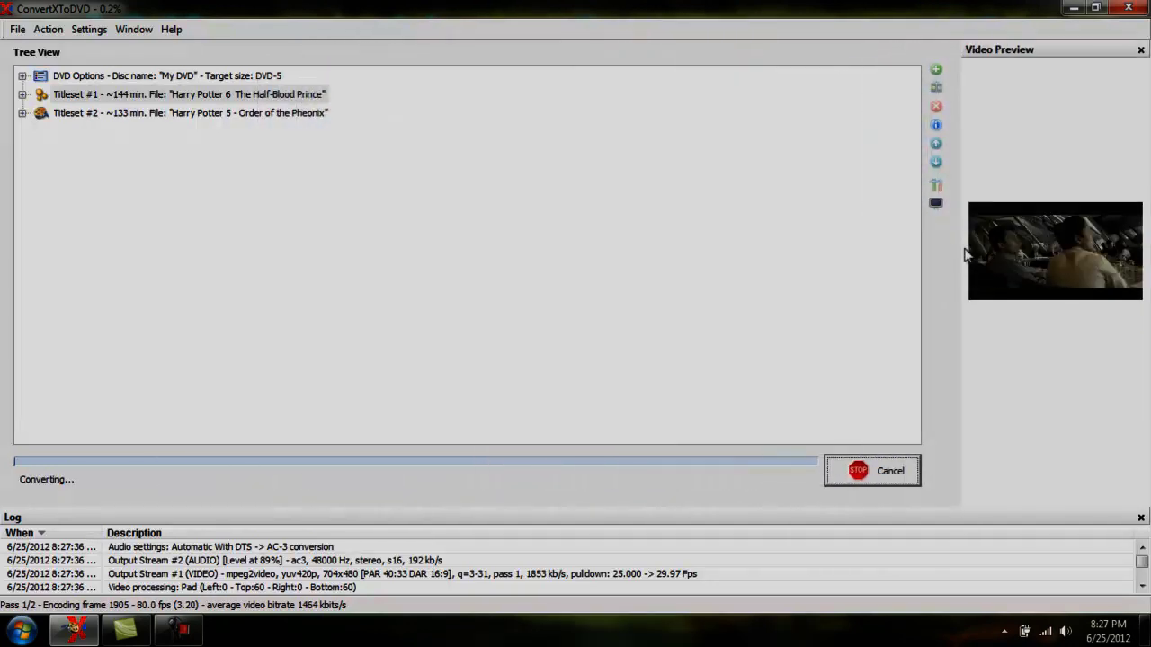
click(1141, 50)
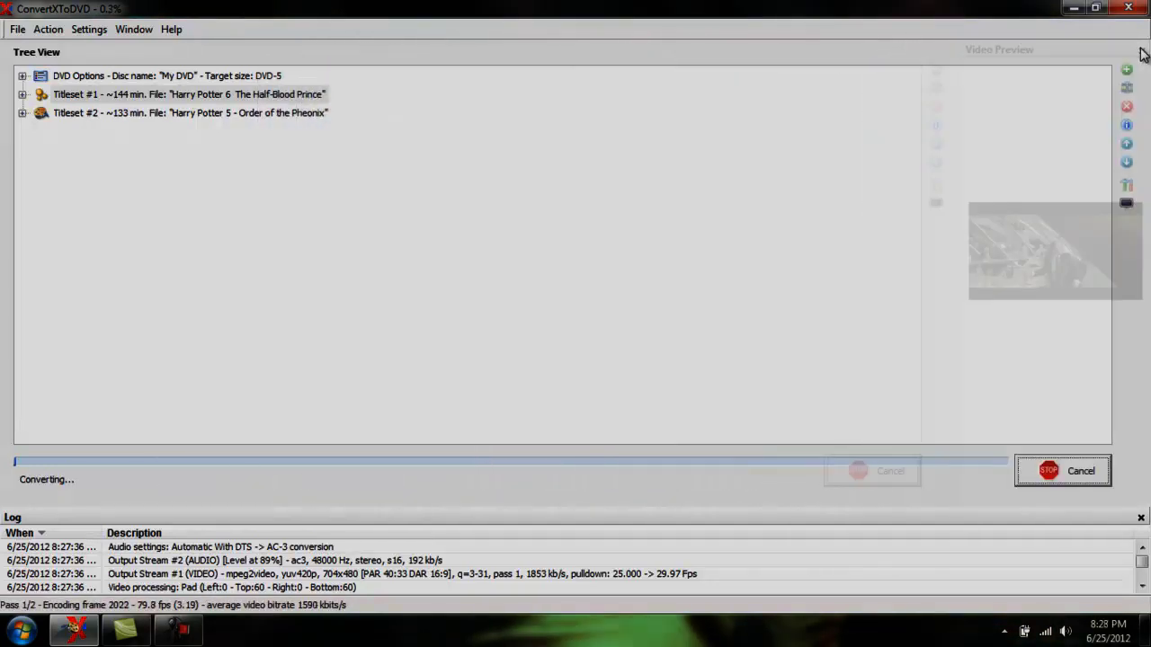
click(1128, 206)
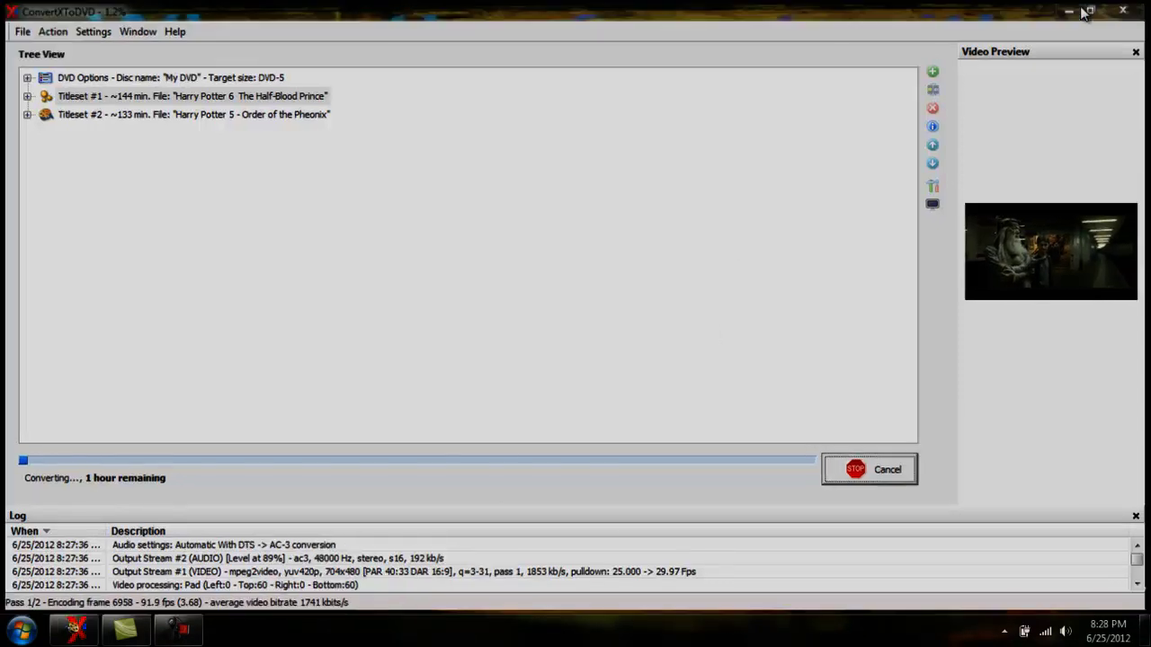
click(1076, 10)
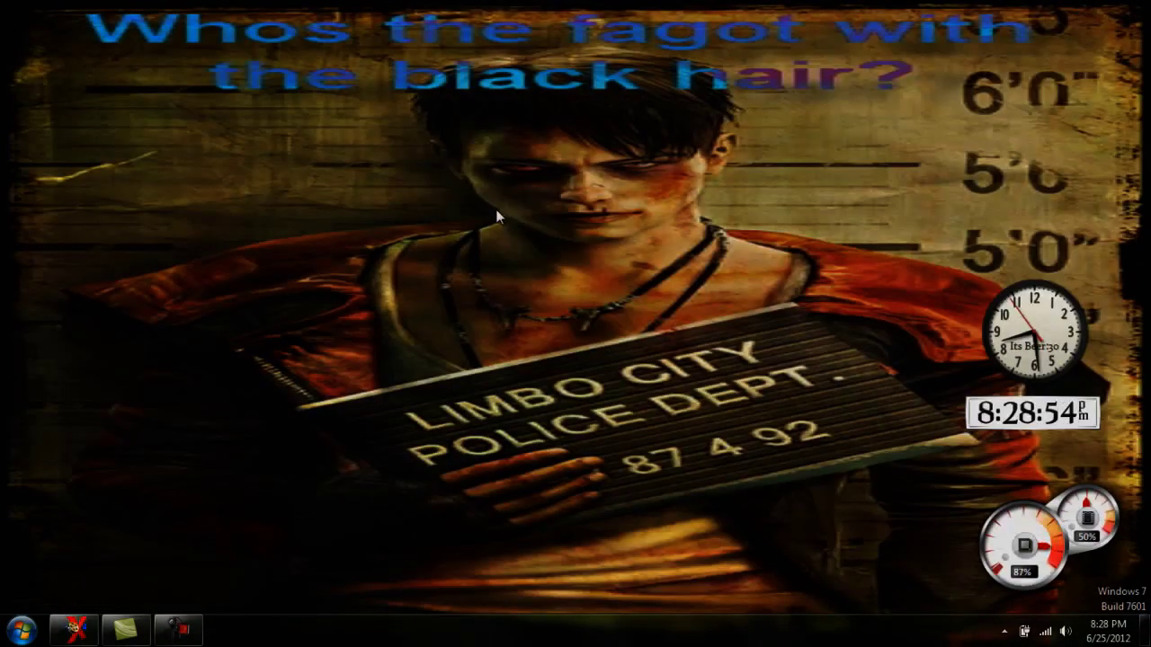